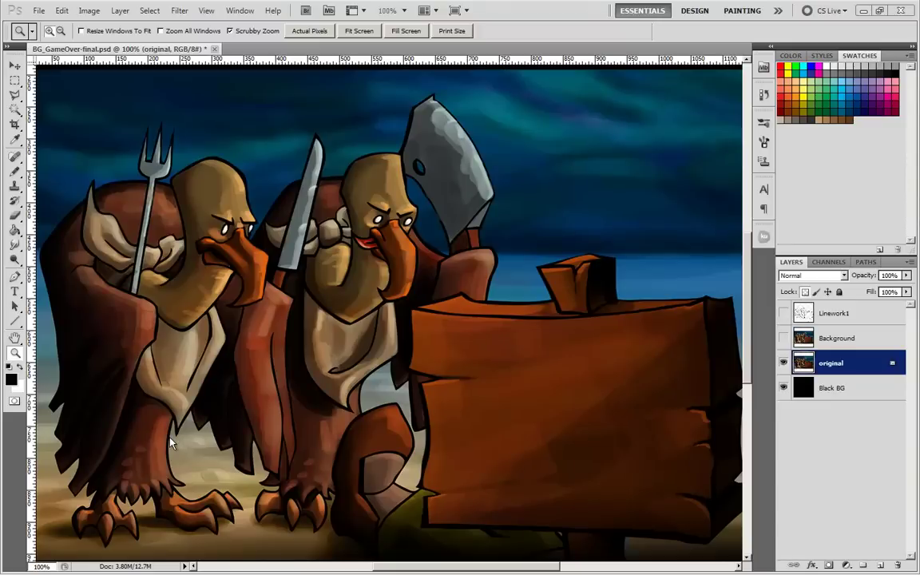
Step: Bring up the Windows task switcher over the vulture painting with Alt+Tab
key(alt+Tab)
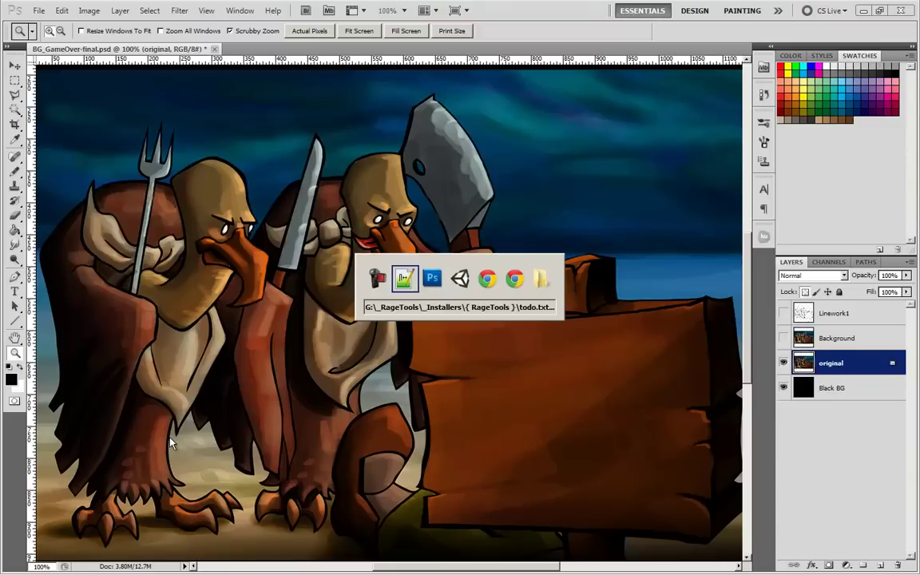
key(alt+Tab)
key(alt+Tab)
key(alt+Tab)
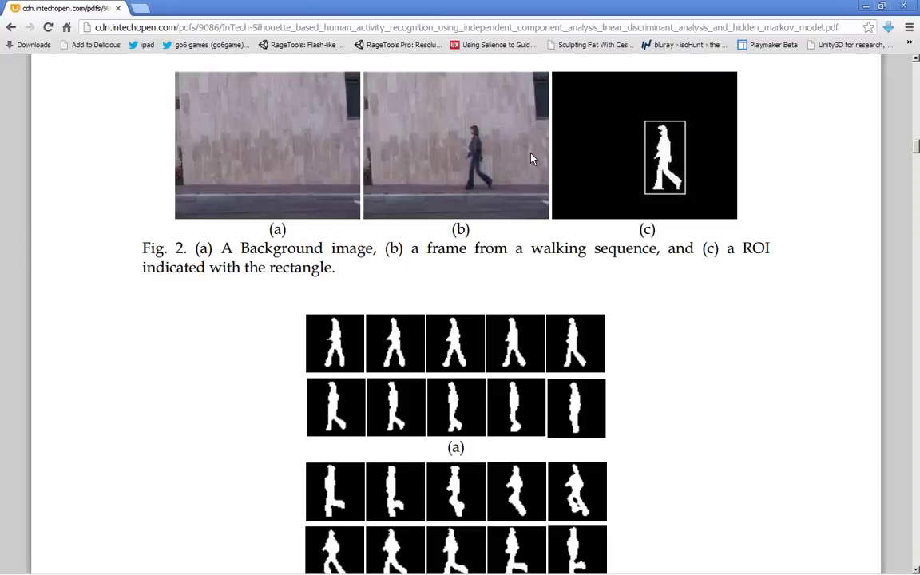
key(alt+Tab)
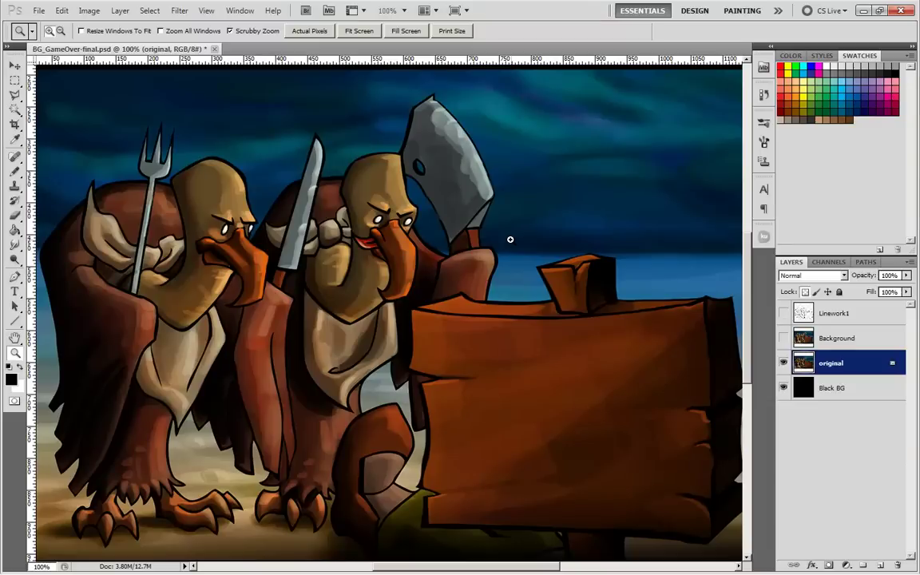
Step: Show Linework1 alone by hiding the original and Black BG layers, and select it
click(783, 313)
click(784, 362)
click(784, 388)
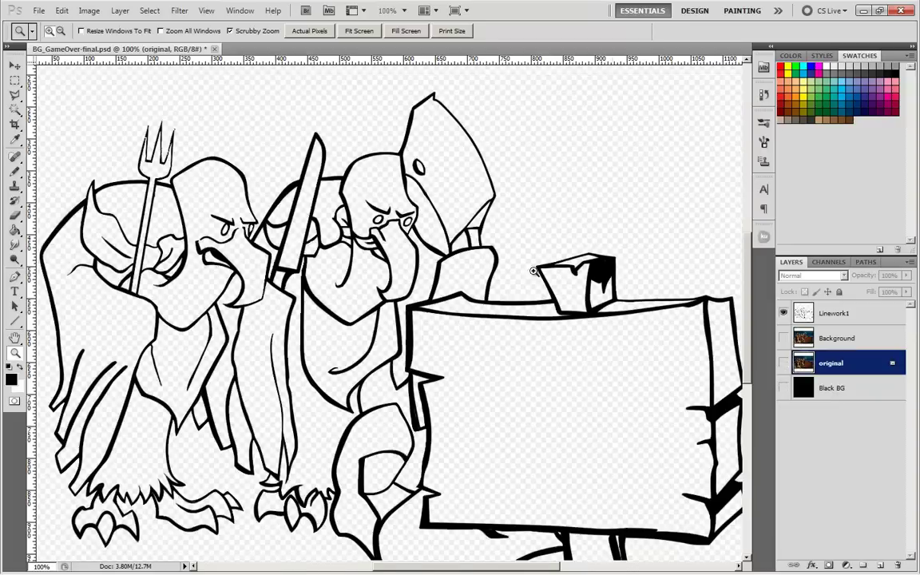
click(835, 313)
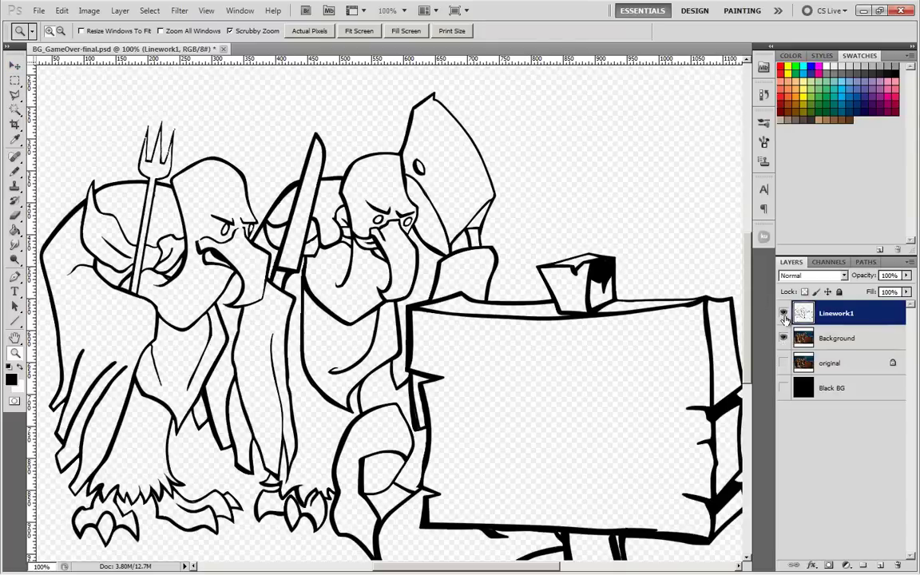
Step: Check the Background colours alone, then show Linework1 over them as the active layer
click(783, 338)
click(784, 313)
click(798, 338)
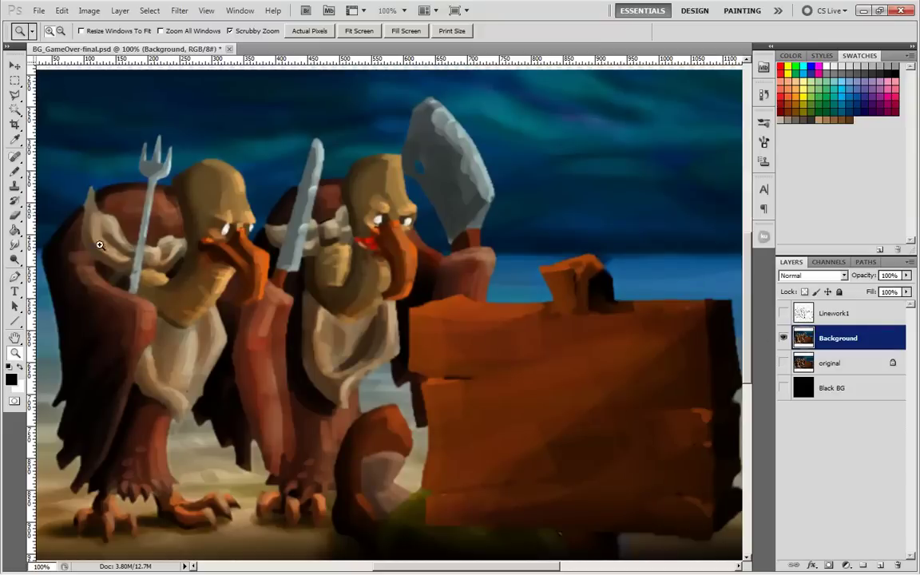
click(784, 313)
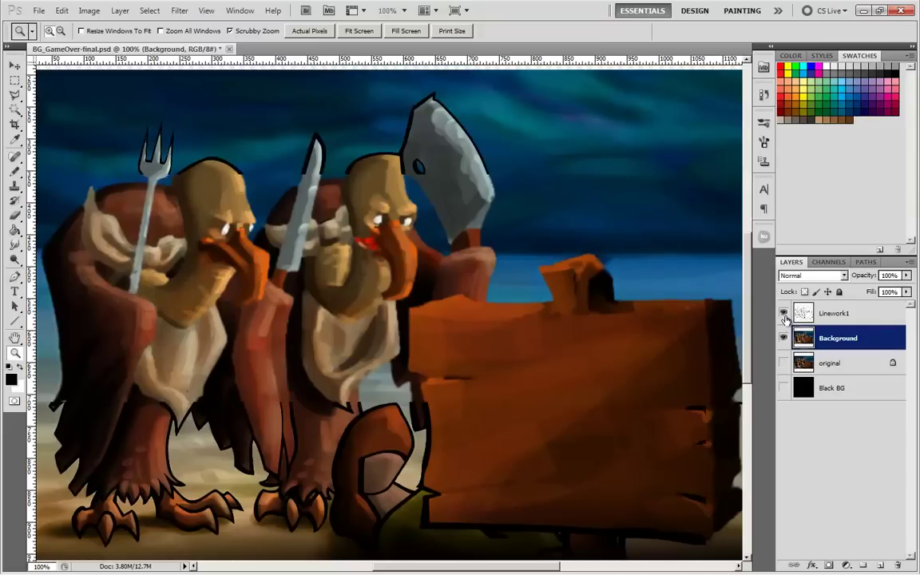
click(835, 310)
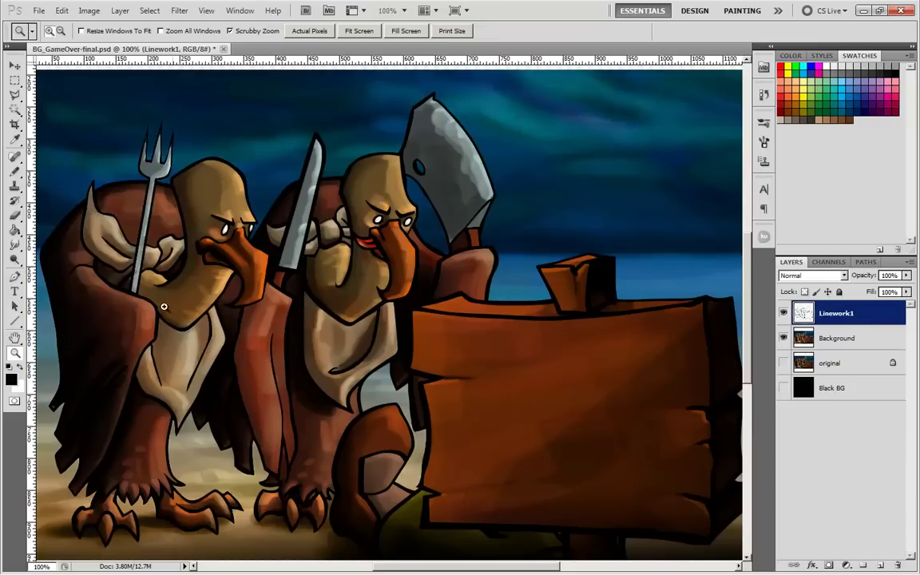
Step: Fade Linework1 to 49% opacity, zoom to 300% on a vulture's face, and show Background
click(907, 275)
click(876, 292)
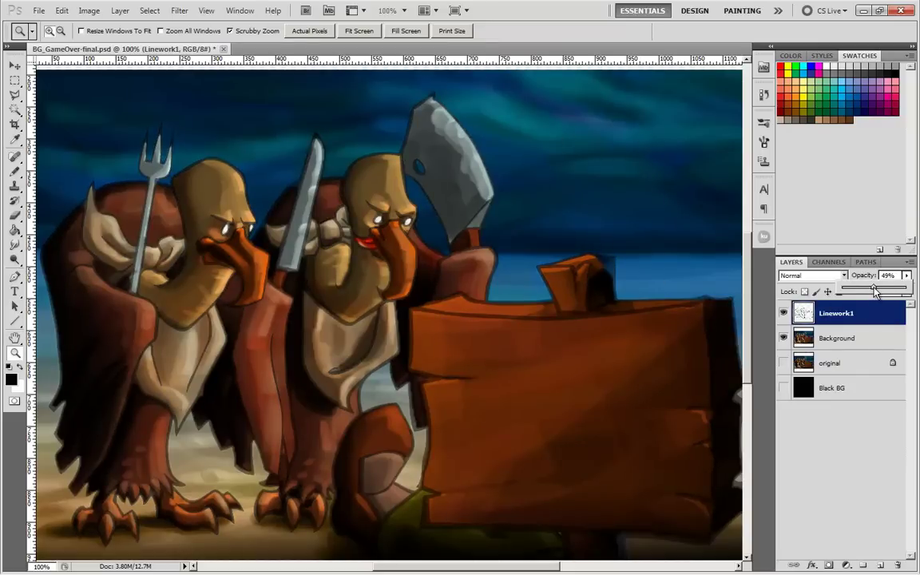
click(444, 302)
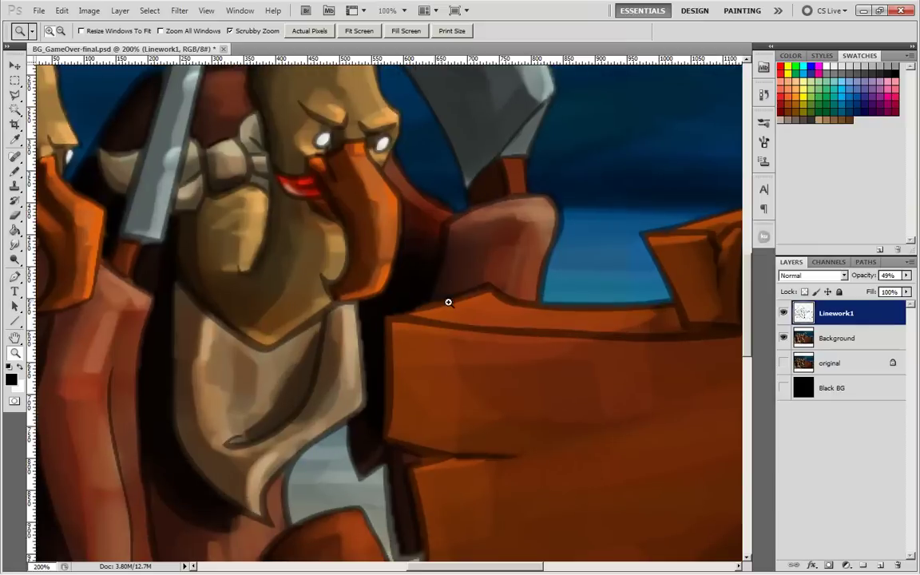
click(448, 302)
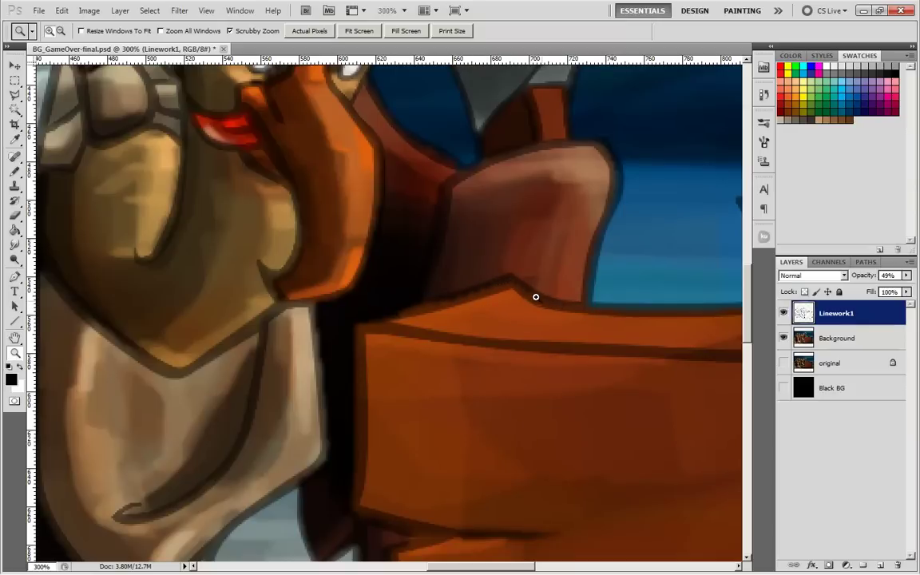
drag(428, 150, 519, 324)
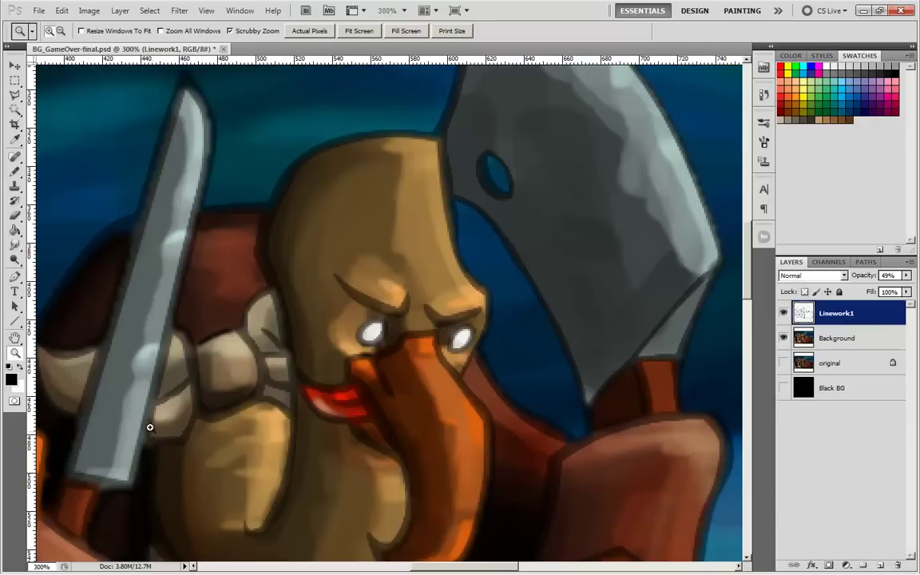
click(783, 337)
Step: Restore Linework1 to 100% opacity and select the Background layer
click(906, 276)
click(908, 286)
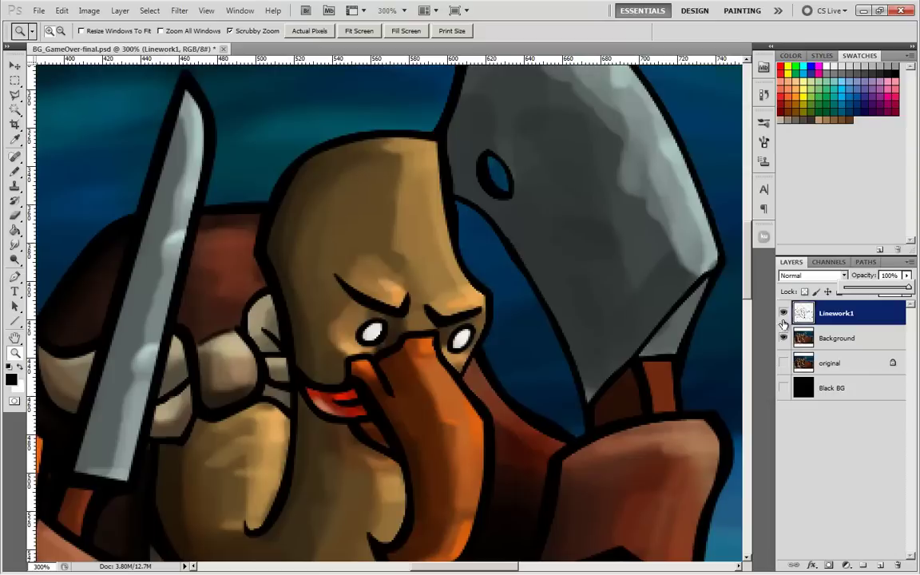
key(alt+bracketleft)
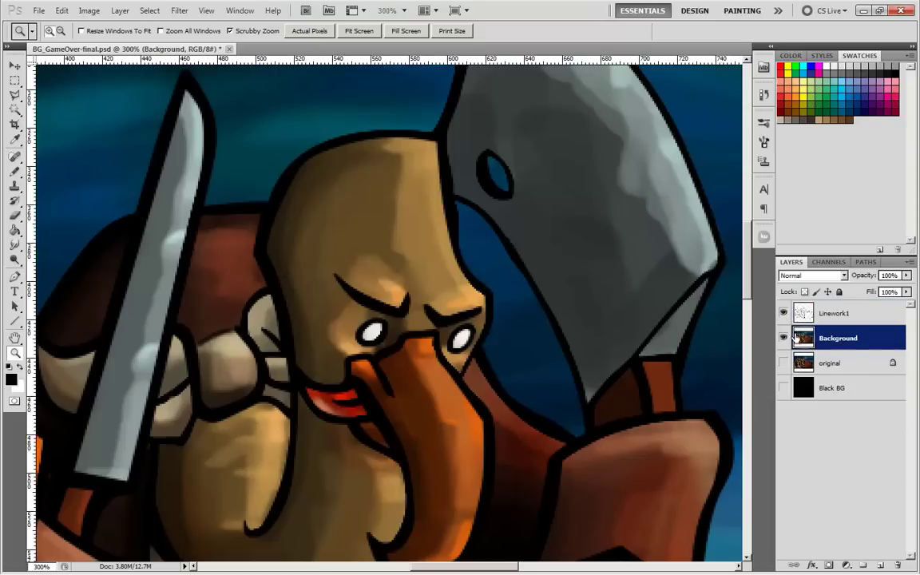
Step: Hide Background, show the original painting, and show Linework1 over it as the active layer
alt+click(784, 338)
click(784, 338)
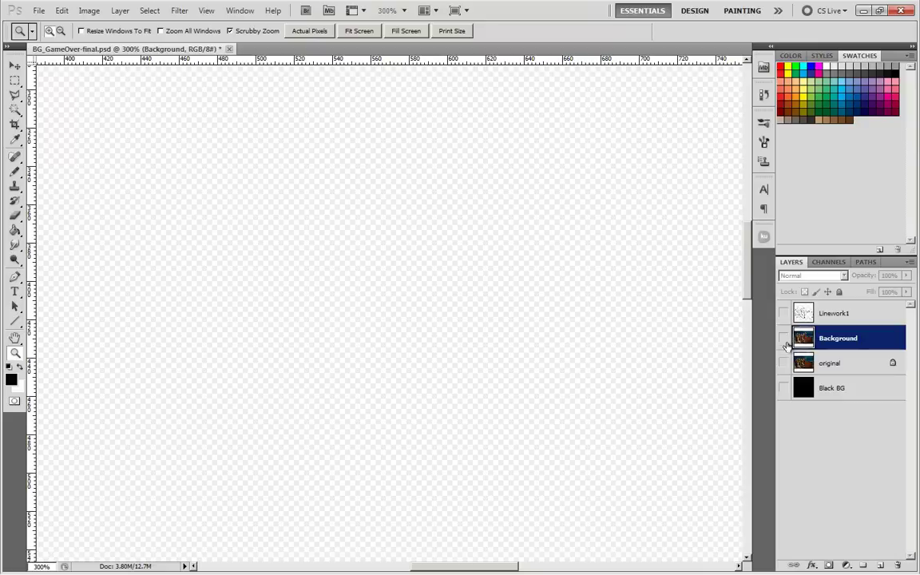
click(784, 363)
click(795, 363)
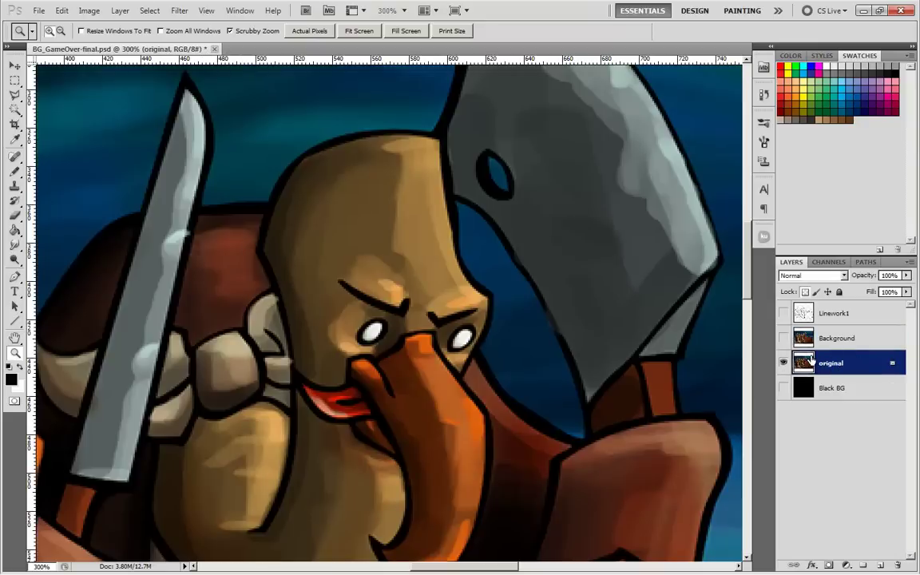
click(783, 313)
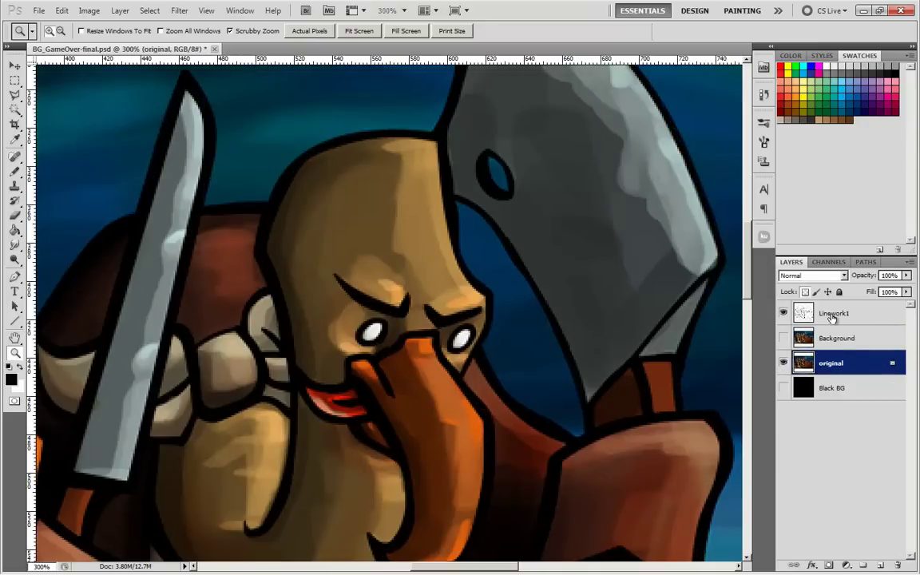
click(833, 316)
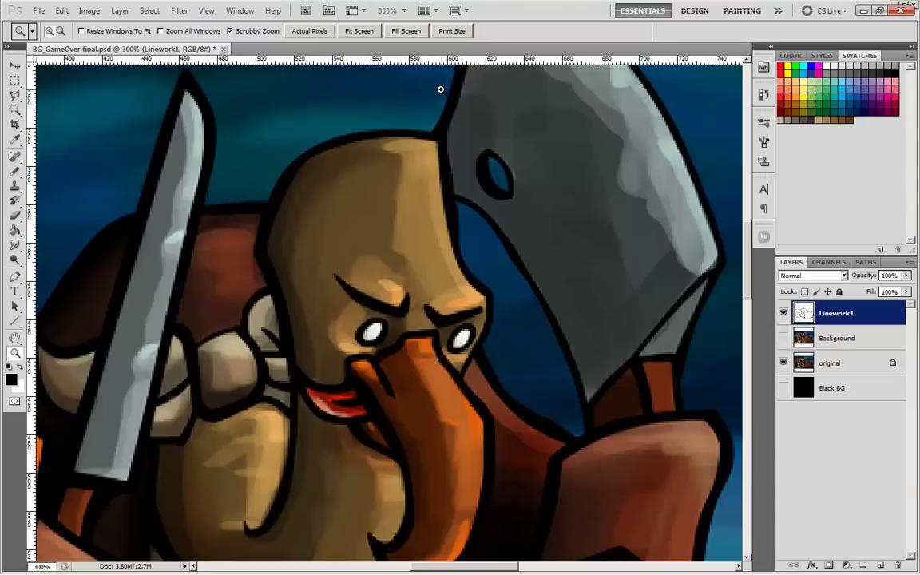
Step: Switch to Chrome and browse the Flaming Pear products page
key(alt+Tab)
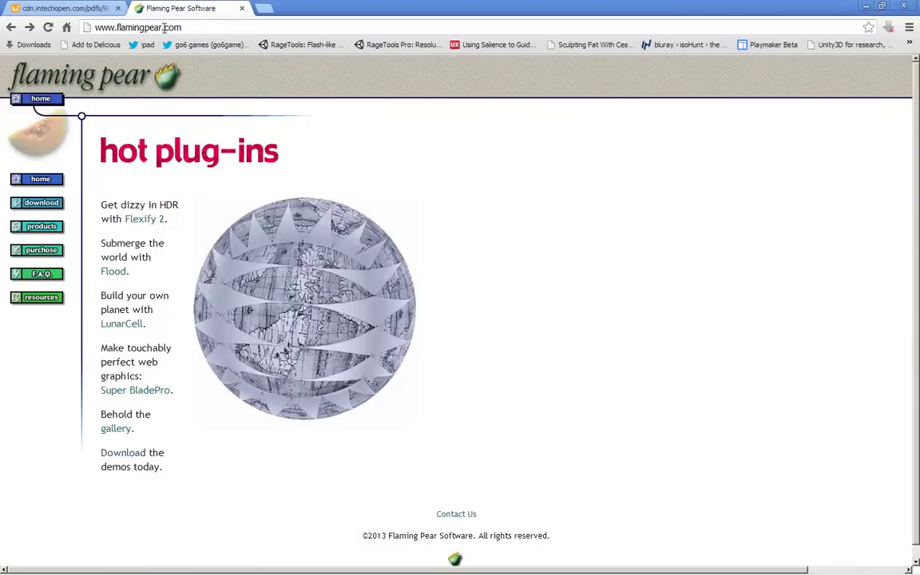
click(49, 231)
scroll(386, 324, down, 10)
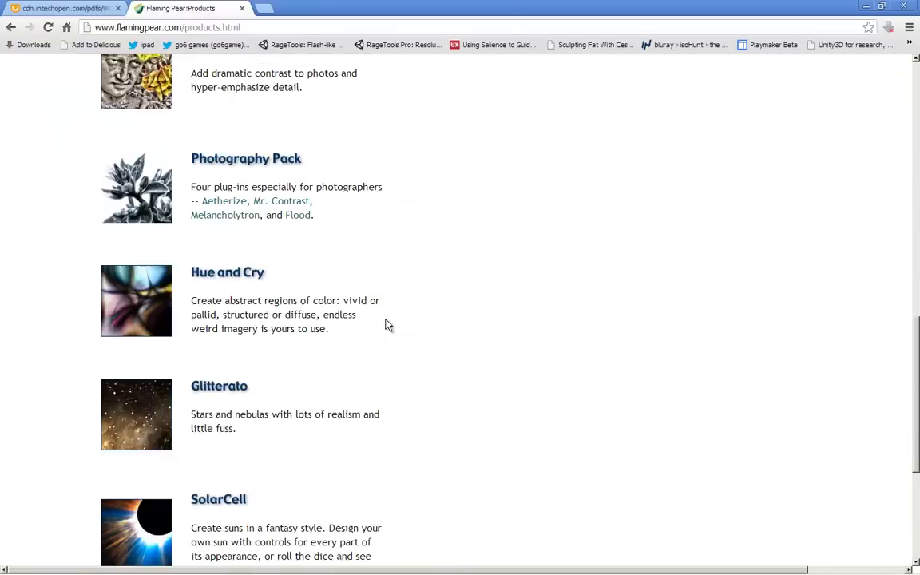
scroll(386, 324, down, 4)
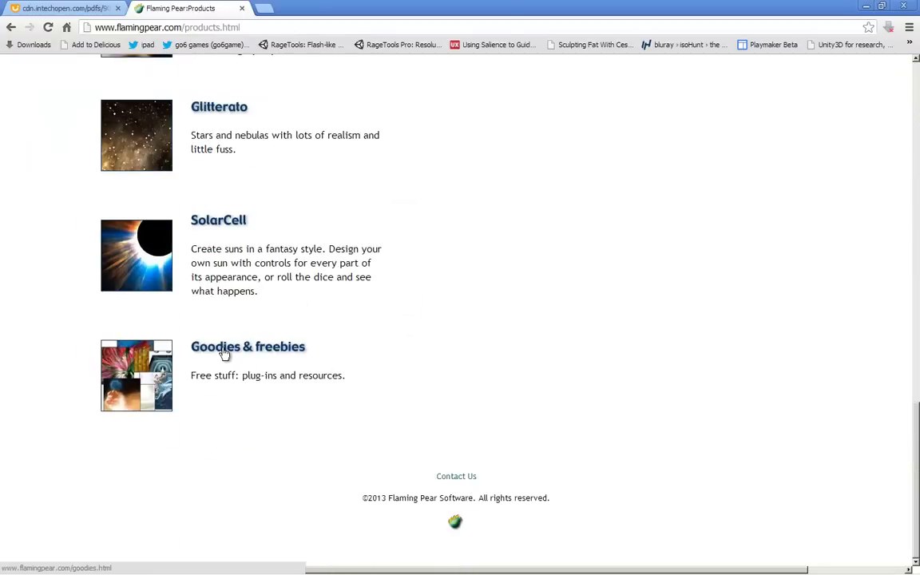
Step: Look over the Solidify filter on the Goodies & freebies page, then return to Photoshop
click(252, 352)
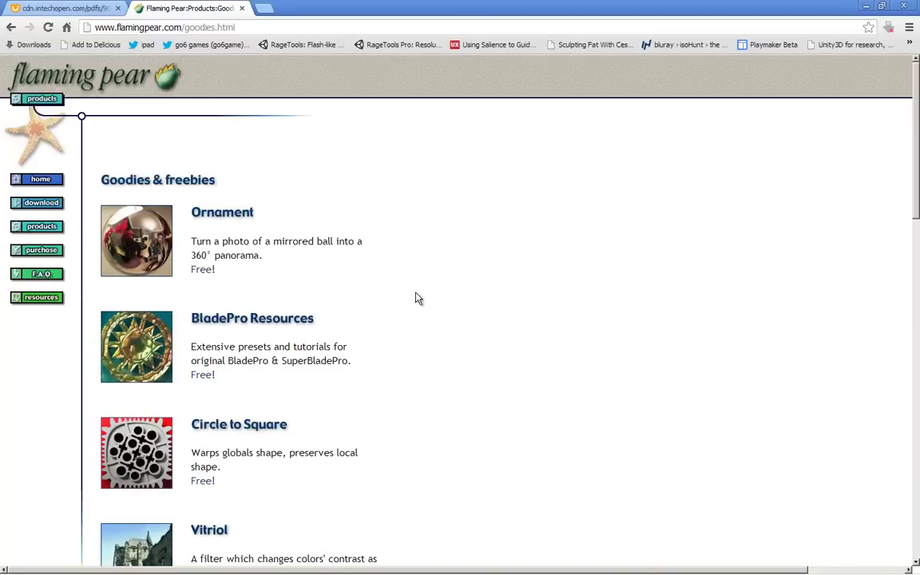
scroll(416, 298, down, 12)
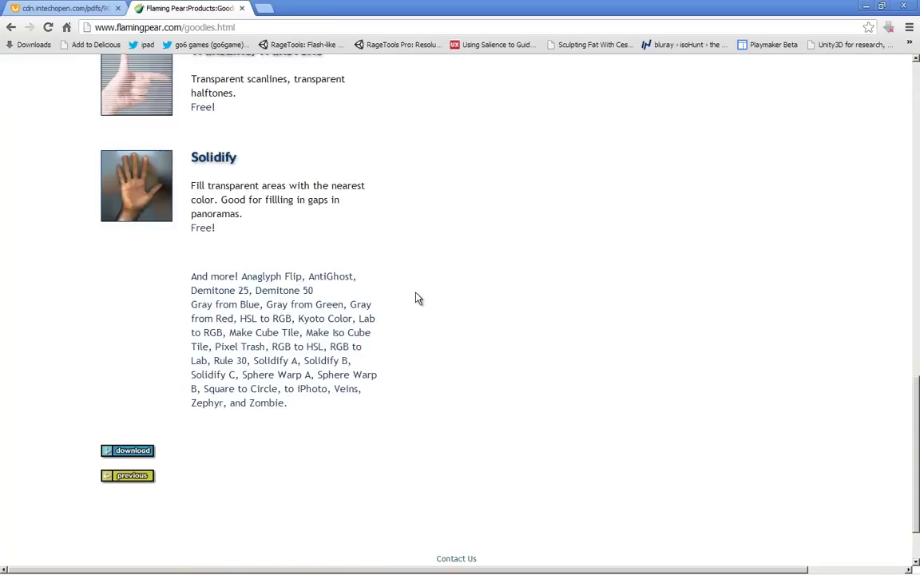
scroll(416, 298, up, 2)
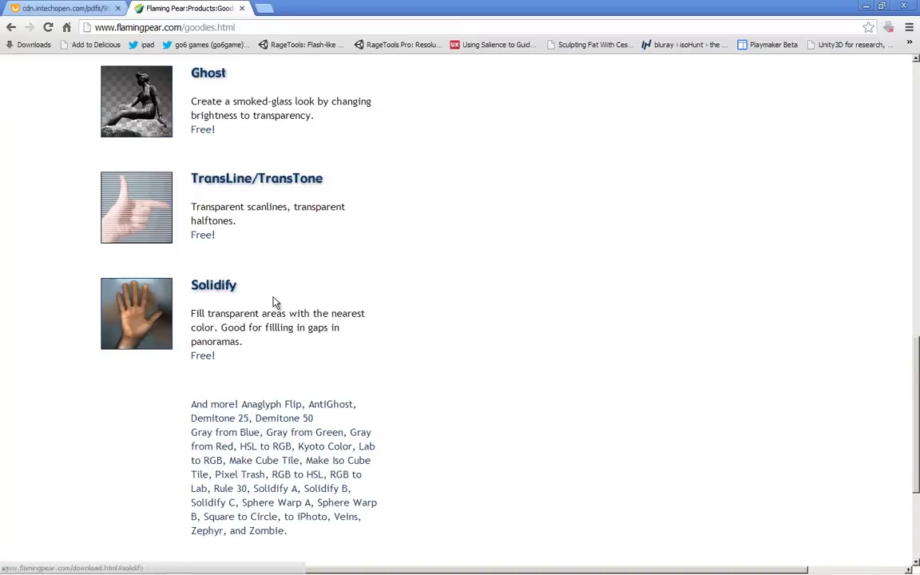
scroll(273, 303, down, 3)
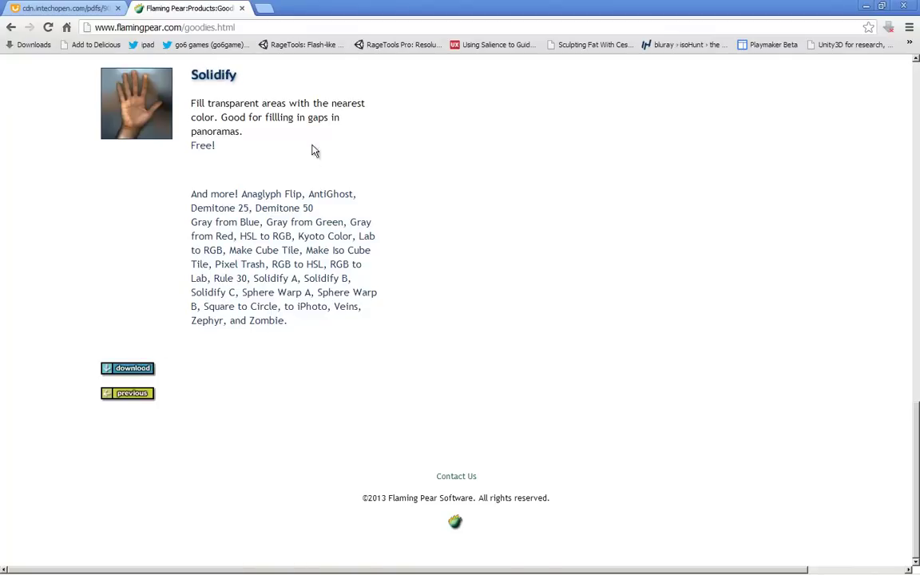
scroll(358, 229, up, 3)
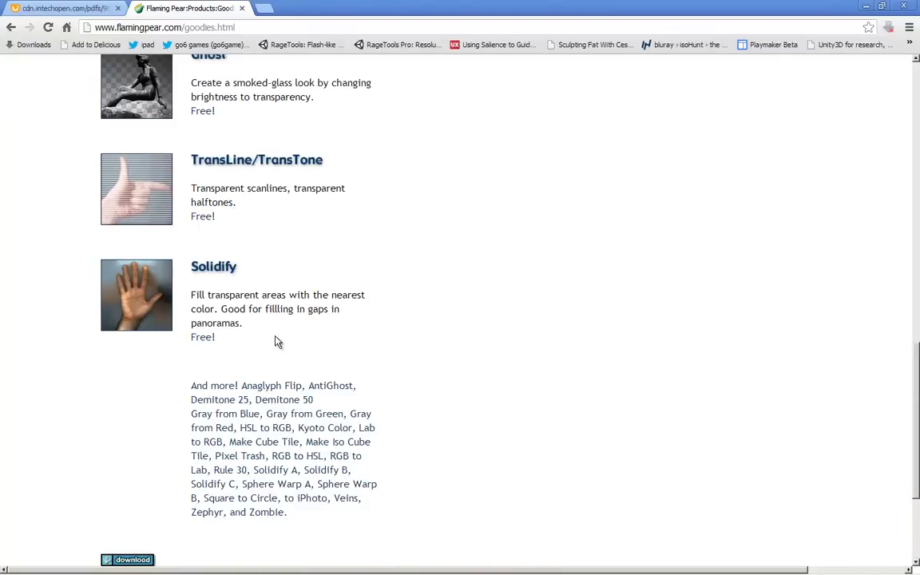
key(alt+Tab)
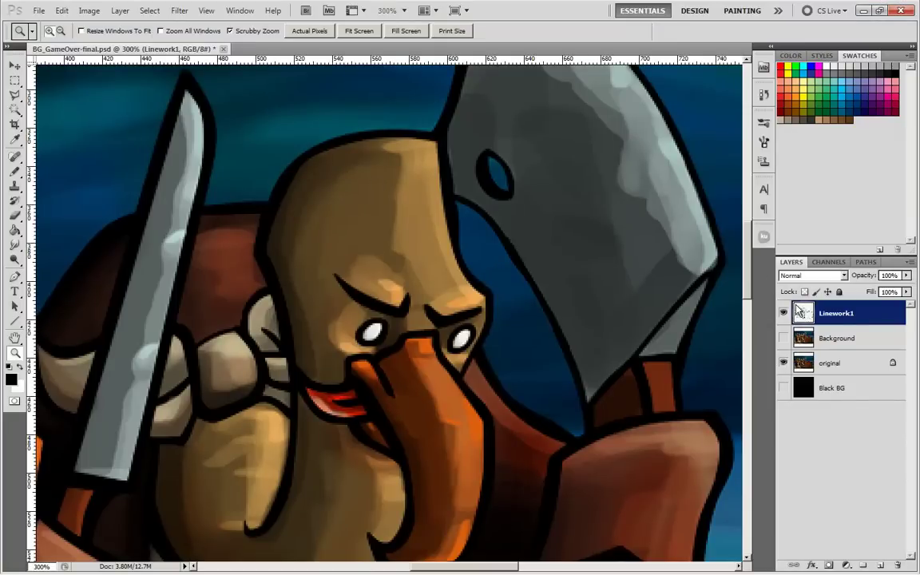
Step: Hide the original layer and Magic Wand all black lines with Contiguous and Anti-alias off
key(w)
click(783, 363)
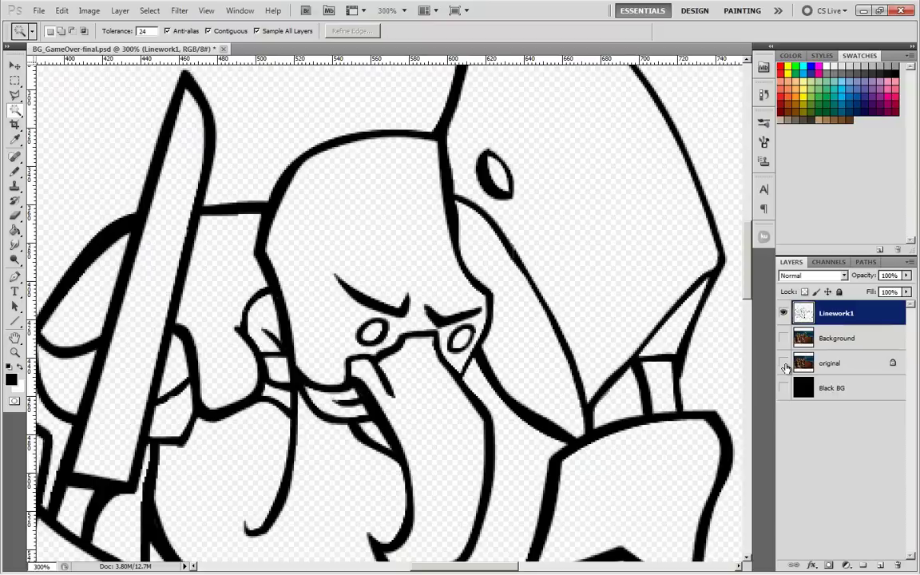
click(209, 31)
click(166, 32)
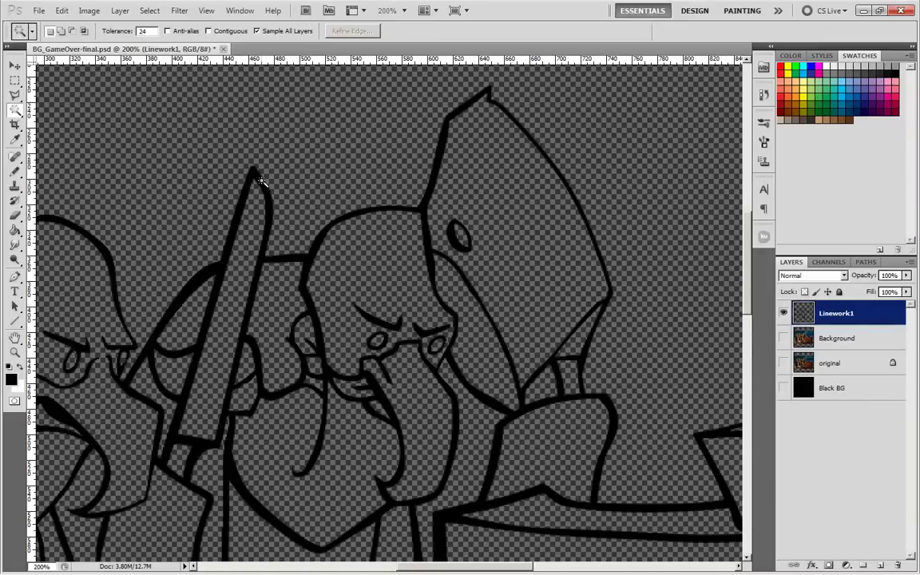
click(261, 182)
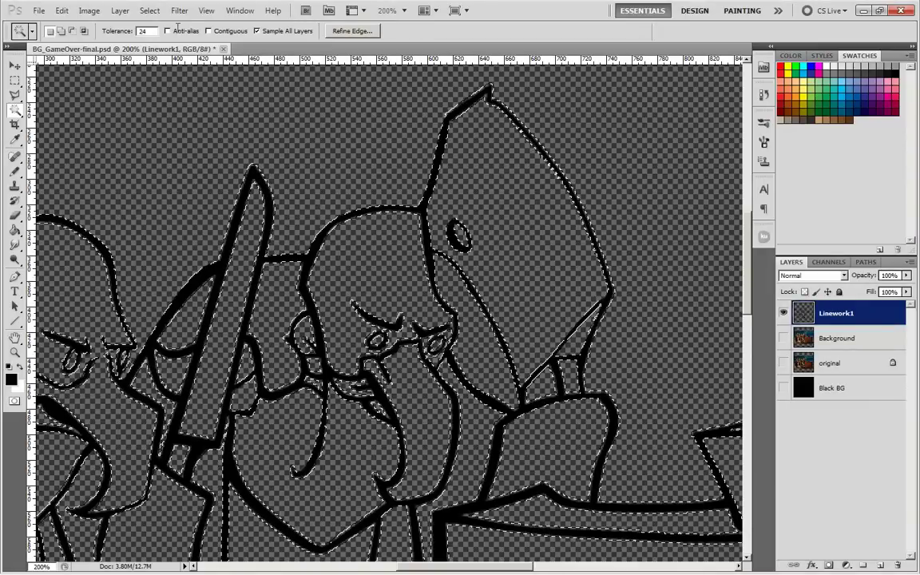
Step: Expand the linework selection by 1 pixel
click(149, 11)
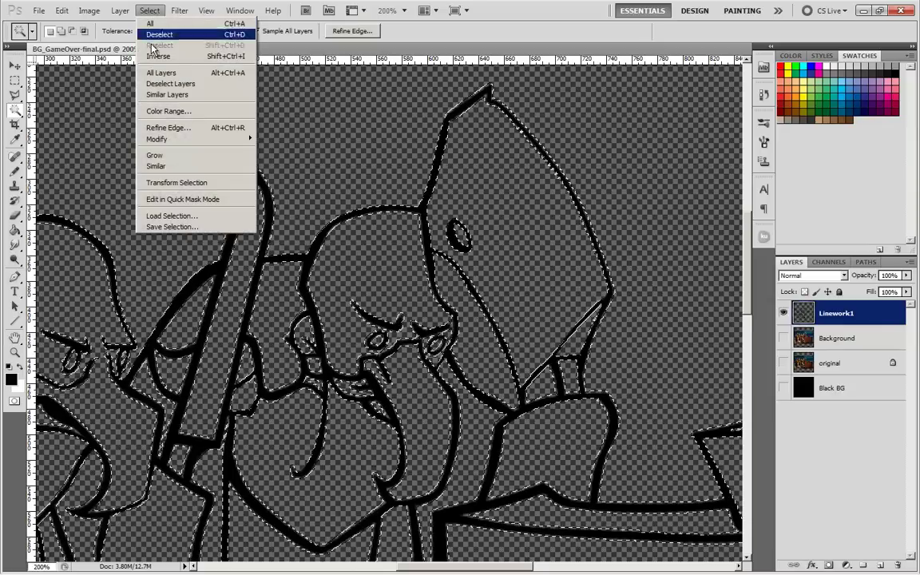
mouse_move(164, 146)
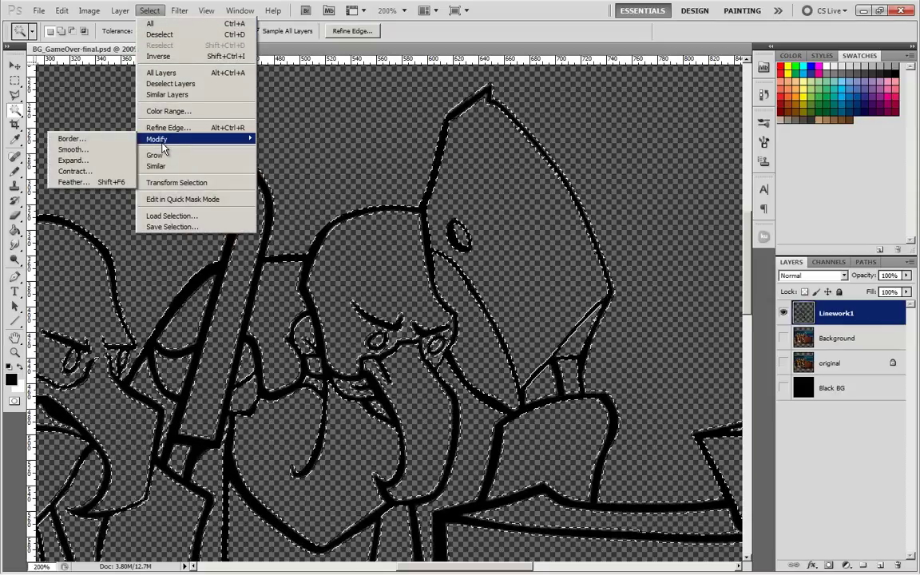
click(94, 165)
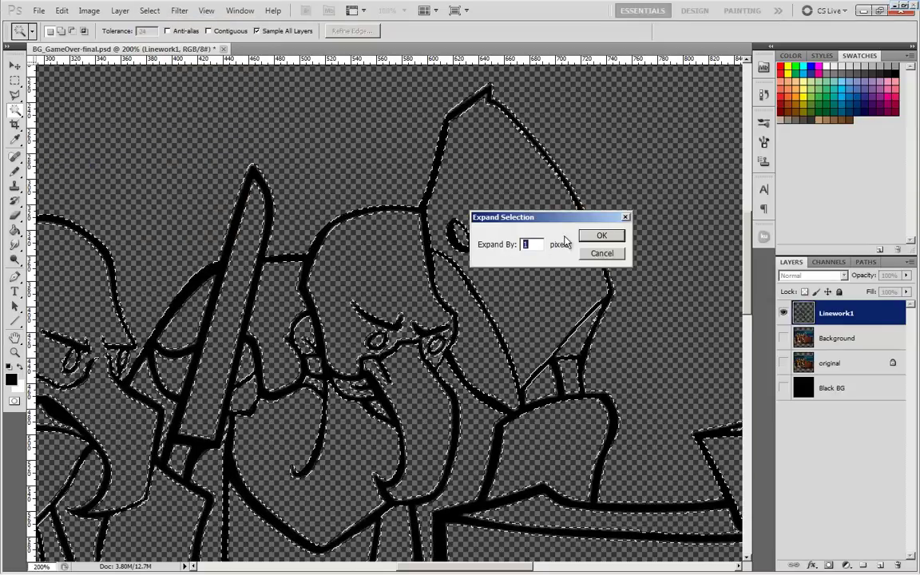
click(600, 237)
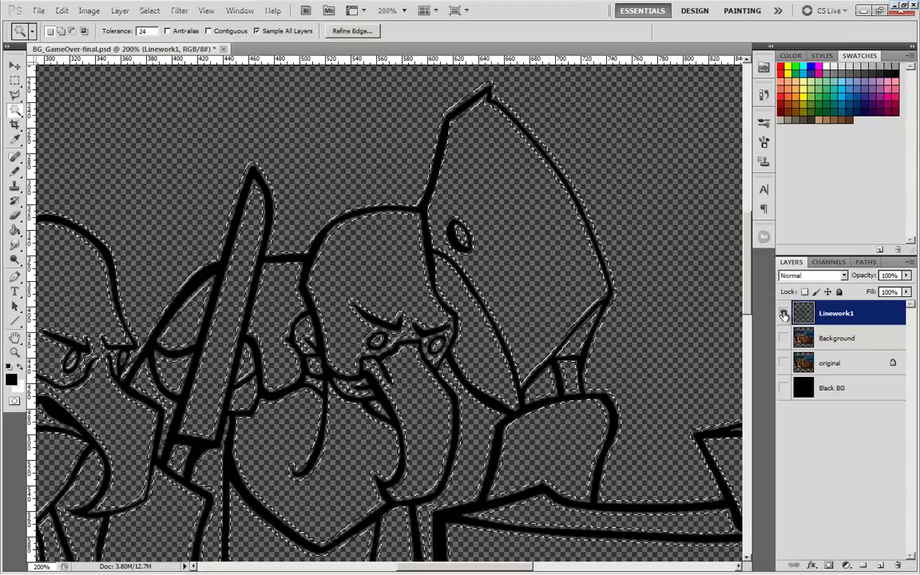
Step: Hide Linework1 and show and select the original painting layer
click(783, 314)
click(783, 364)
click(831, 363)
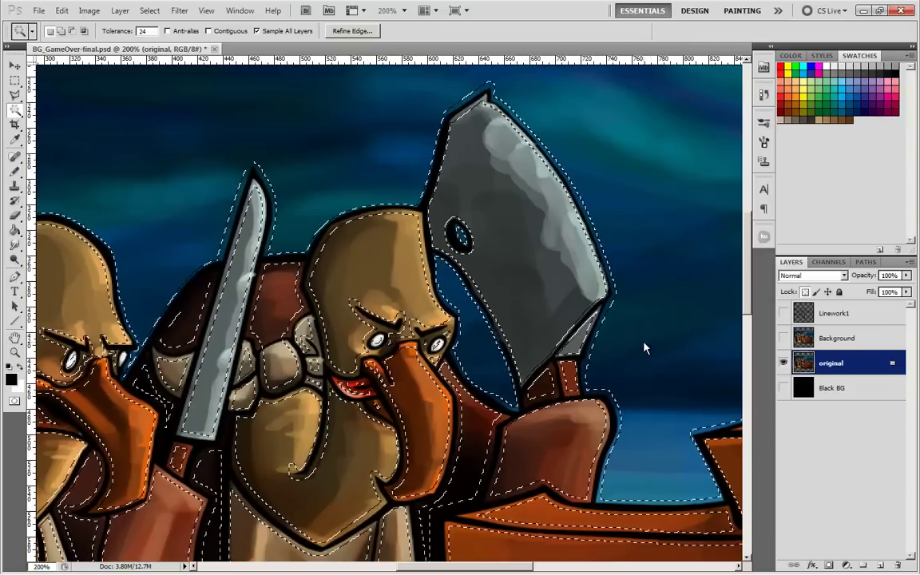
Step: Delete the selected outline pixels from the original layer and deselect
key(Delete)
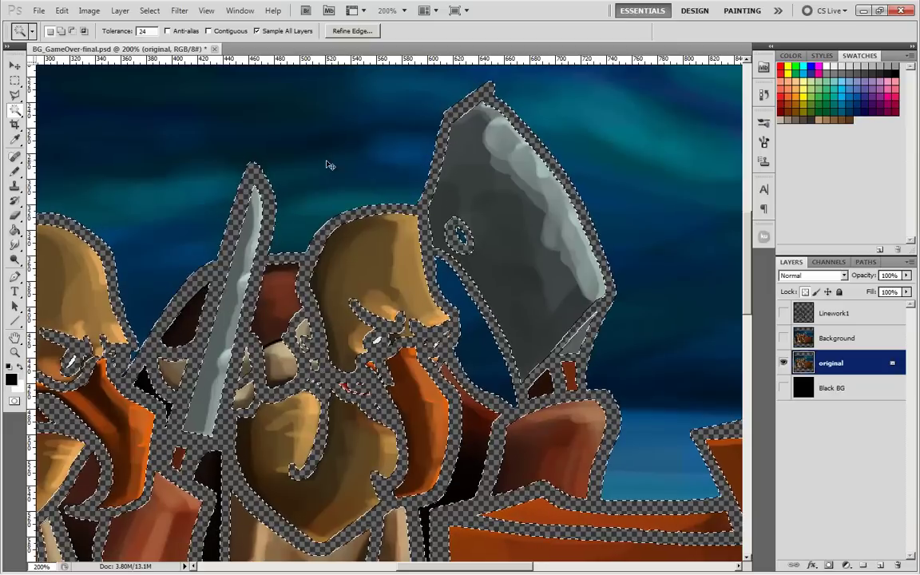
key(ctrl+d)
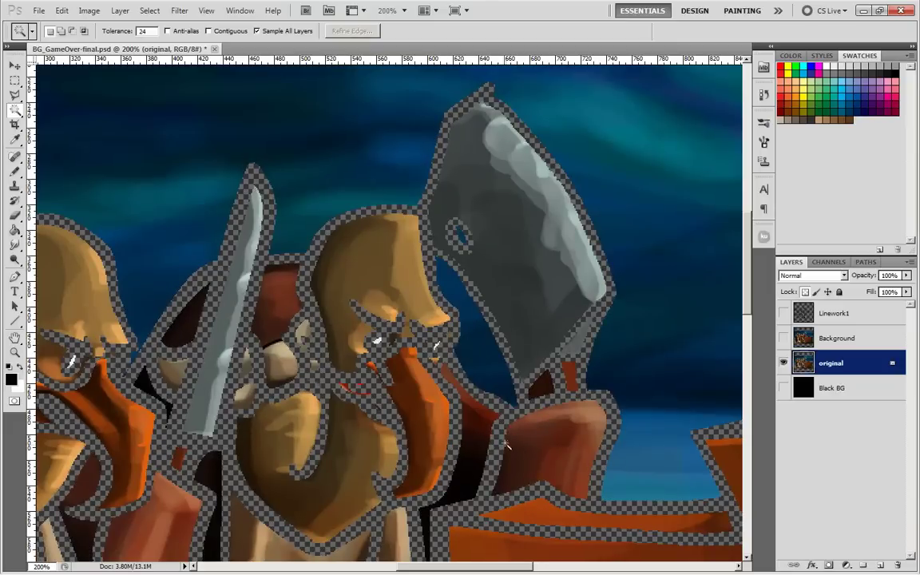
scroll(397, 365, down, 5)
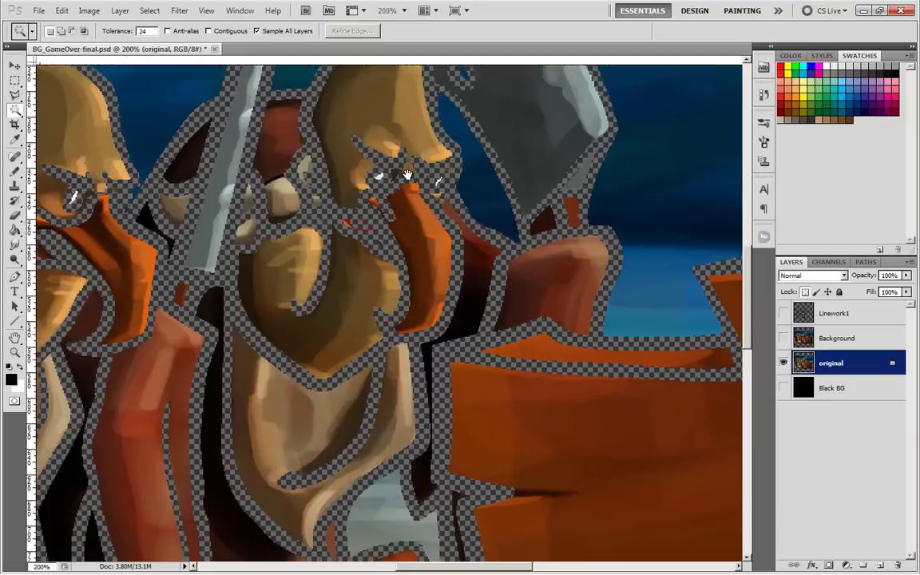
drag(431, 399, 393, 195)
scroll(433, 434, up, 9)
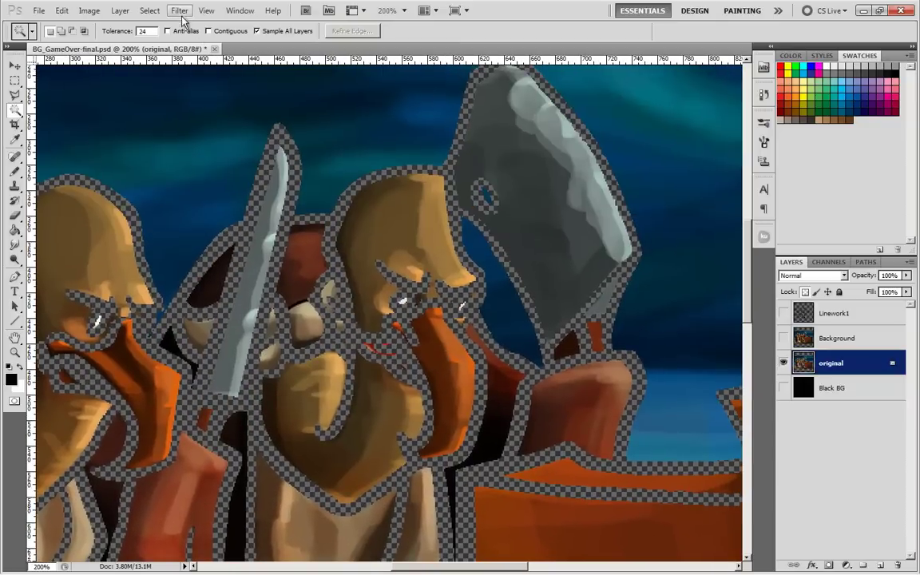
Step: Apply Flaming Pear Solidify B to fill the line gaps, then reopen the Filter menu
click(180, 10)
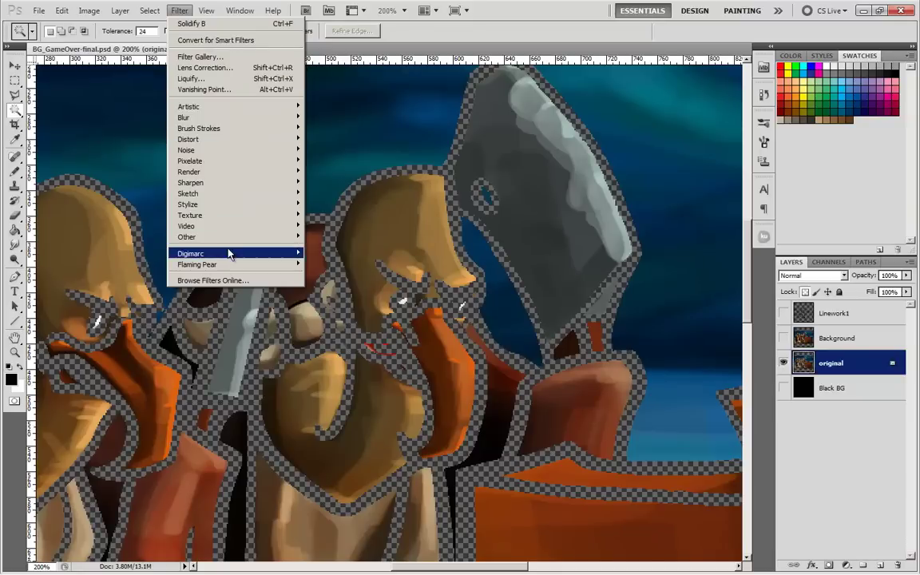
mouse_move(195, 267)
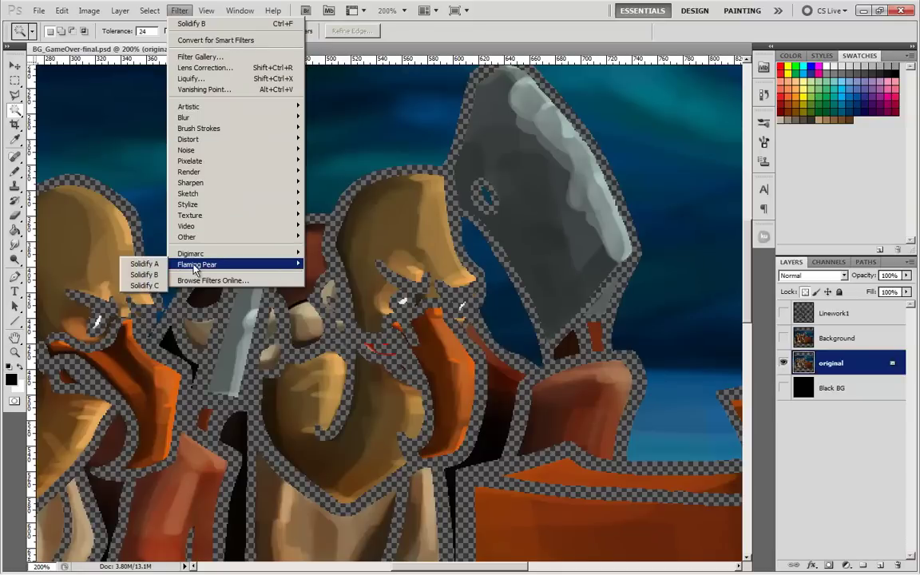
click(145, 276)
click(508, 254)
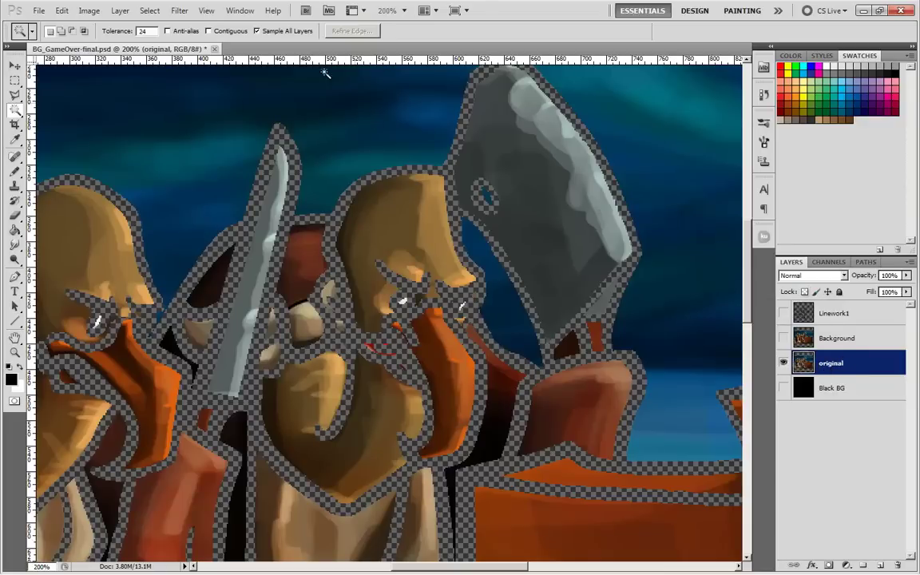
click(179, 11)
mouse_move(222, 270)
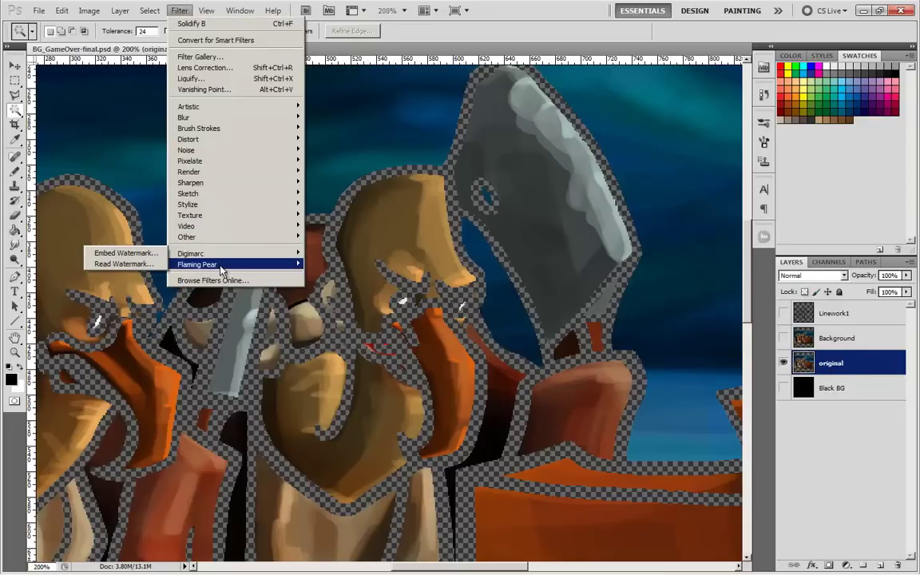
click(143, 274)
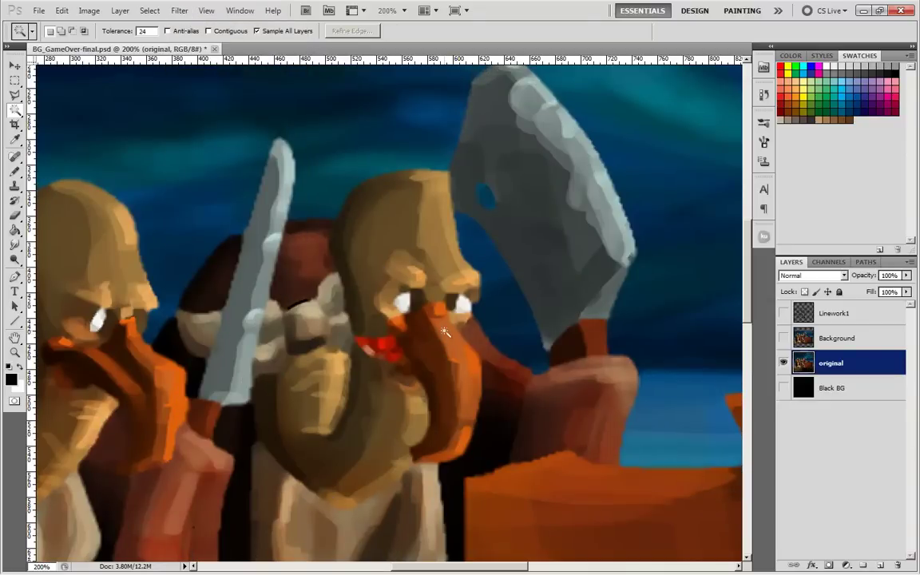
mouse_move(168, 292)
mouse_down()
mouse_move(353, 259)
mouse_move(443, 252)
mouse_move(495, 263)
mouse_move(428, 257)
mouse_up()
drag(655, 383, 431, 256)
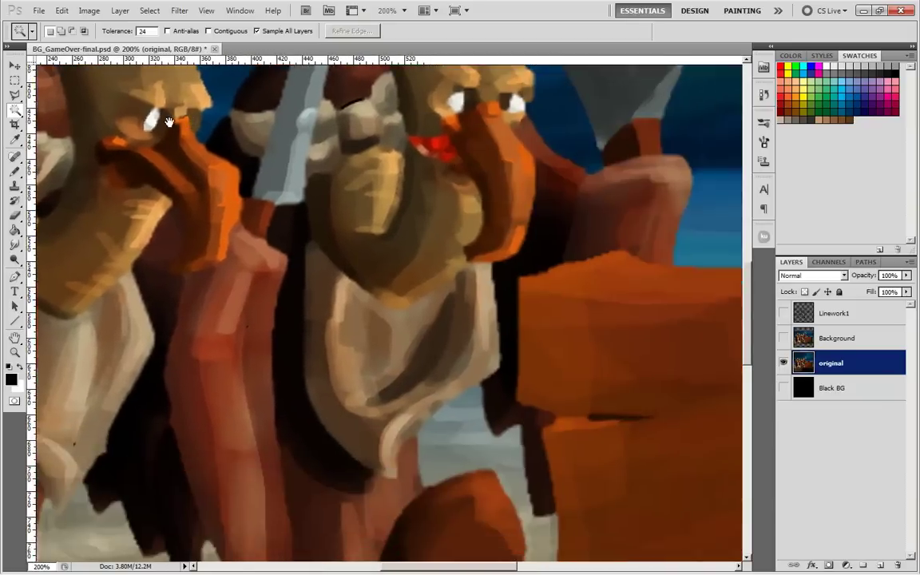
mouse_move(523, 289)
mouse_down()
mouse_move(441, 269)
mouse_move(365, 285)
mouse_move(468, 438)
mouse_move(467, 456)
mouse_up()
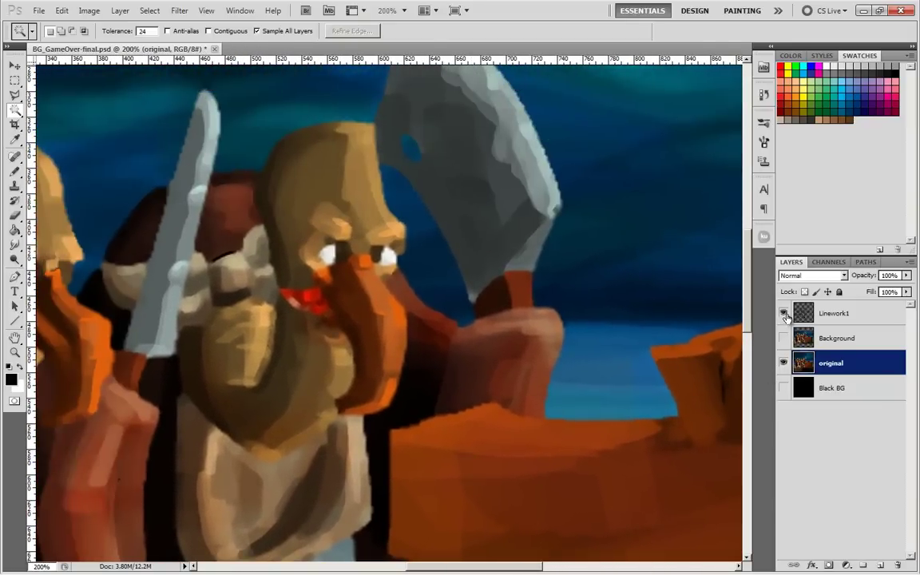
key(ctrl+z)
drag(906, 274, 872, 291)
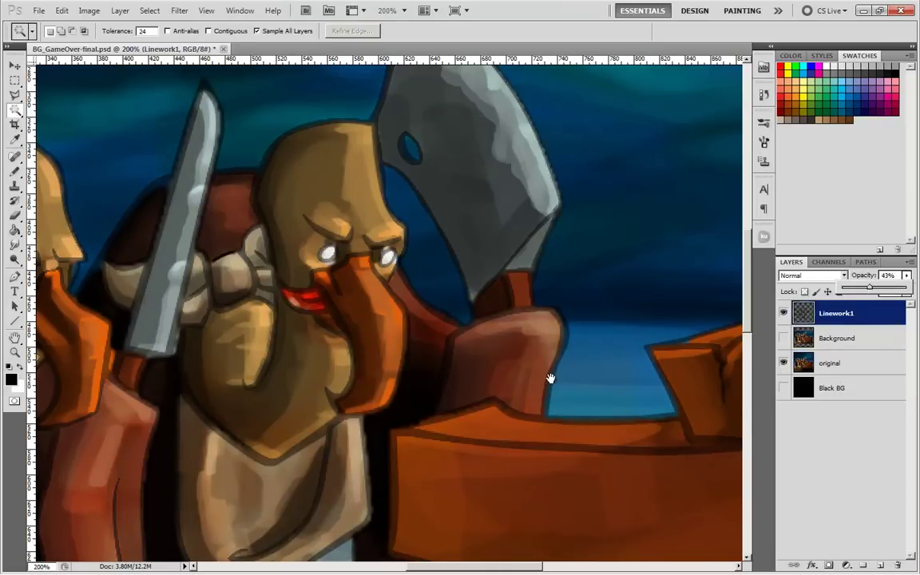
drag(503, 298, 456, 214)
scroll(487, 232, up, 3)
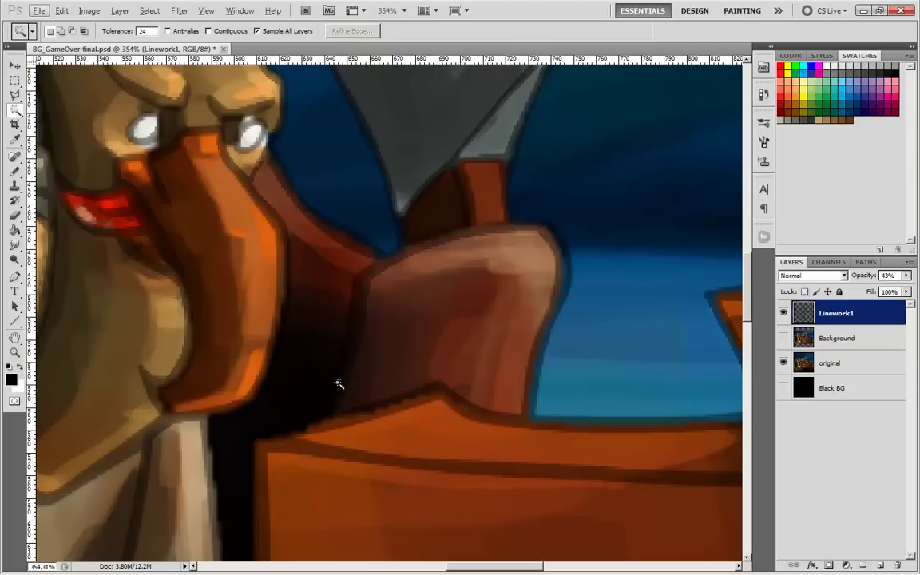
drag(343, 129, 400, 190)
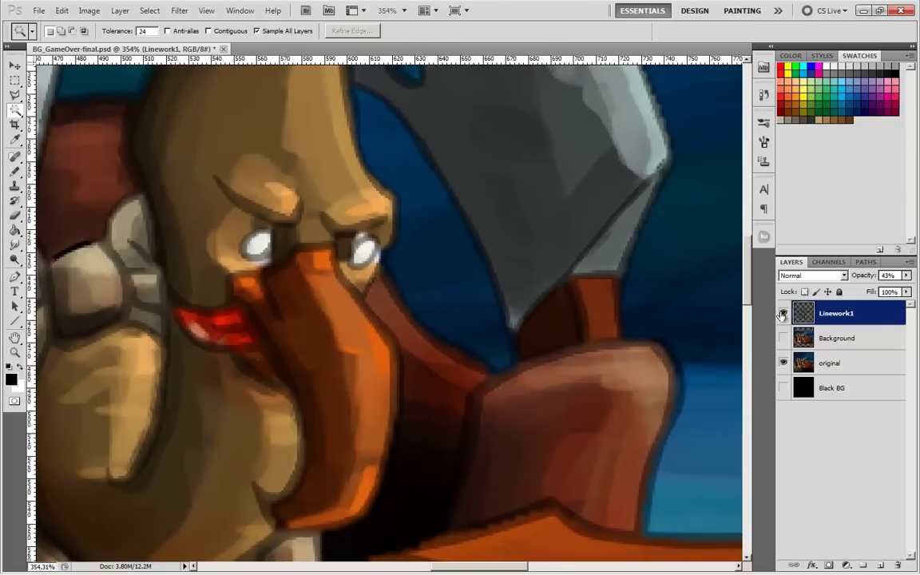
click(783, 313)
click(179, 11)
mouse_move(217, 120)
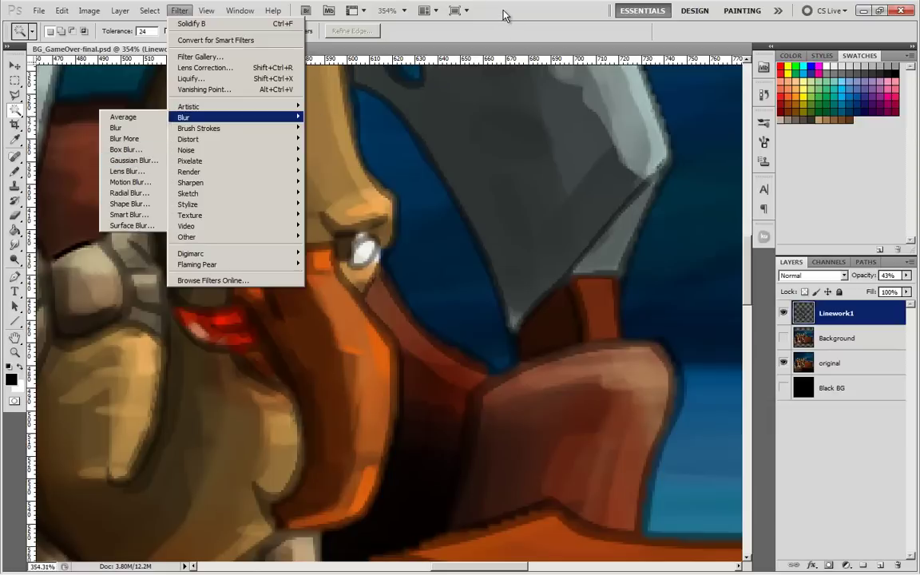
key(Escape)
key(Escape)
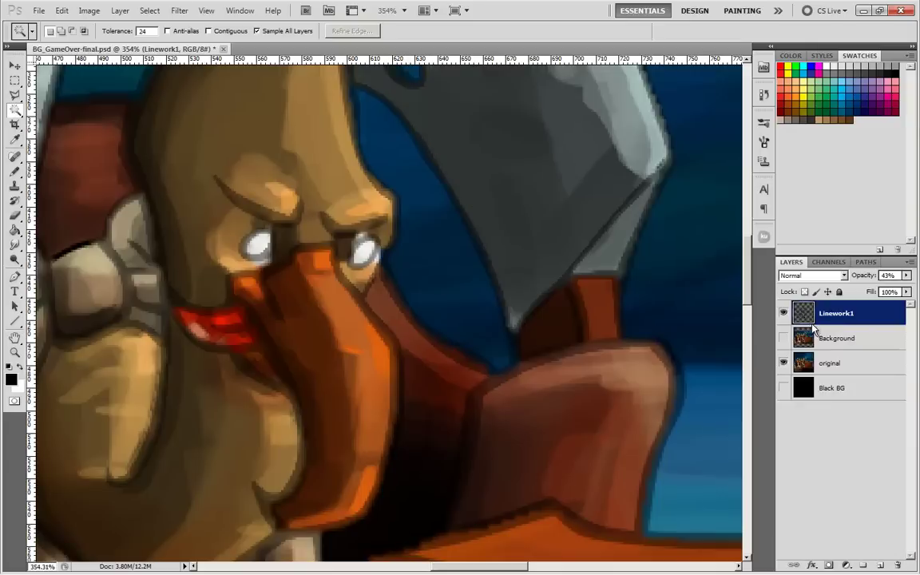
Step: Raise Linework1 to 100% opacity and select the original layer
click(782, 339)
drag(906, 275, 911, 294)
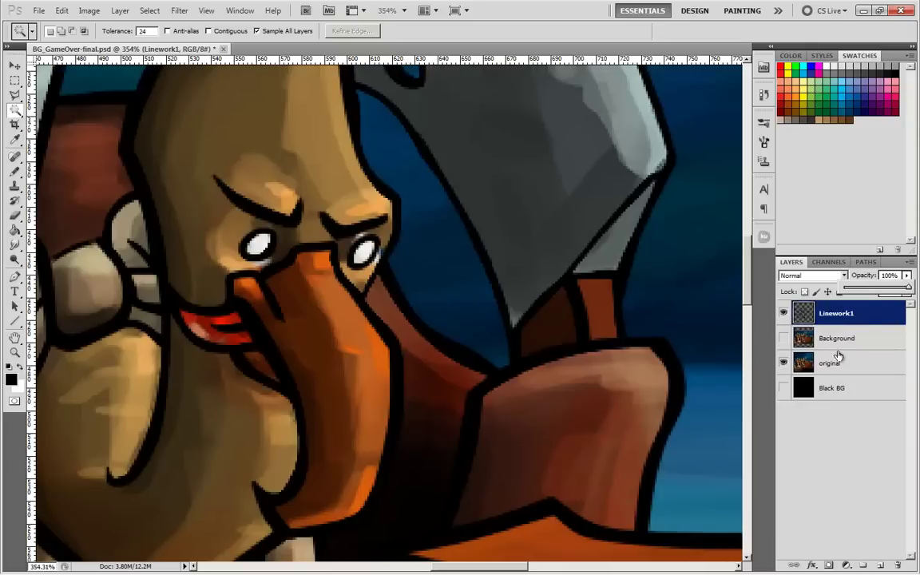
click(836, 362)
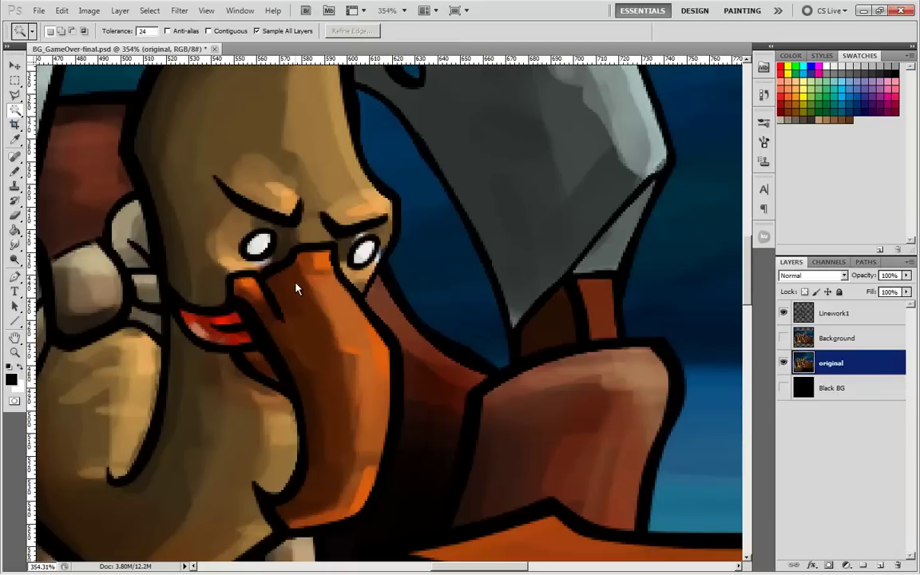
Step: Clone-stamp paint to clean up the area beside the right eyebrow
click(14, 243)
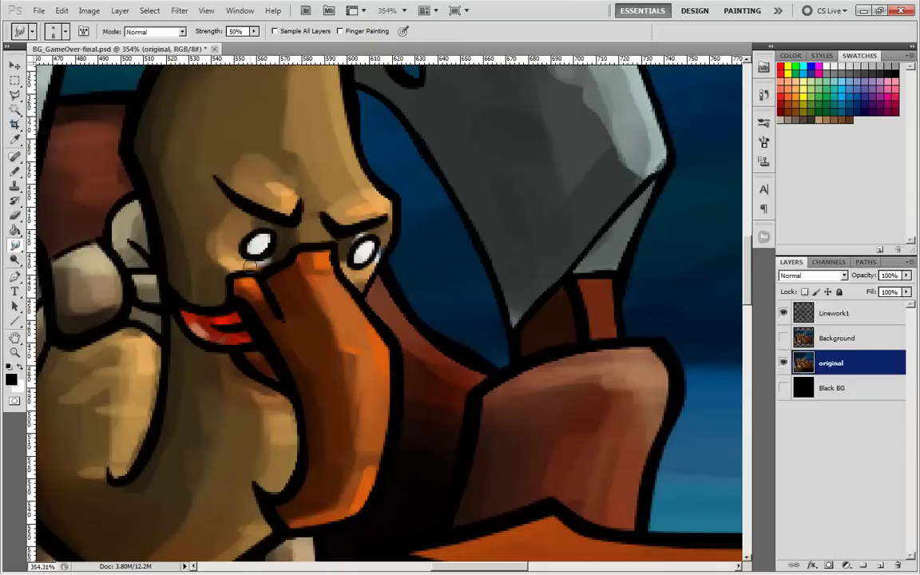
key(s)
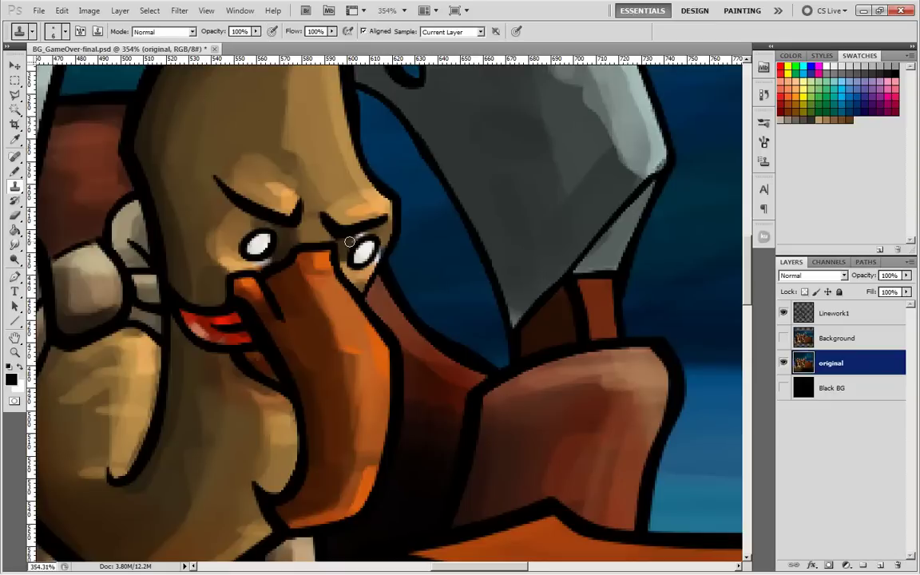
mouse_move(361, 238)
mouse_down()
mouse_move(352, 227)
mouse_move(360, 221)
mouse_move(390, 238)
mouse_move(378, 254)
mouse_move(342, 228)
mouse_move(349, 214)
mouse_move(336, 234)
mouse_move(371, 265)
mouse_move(334, 240)
mouse_move(256, 239)
mouse_move(275, 255)
mouse_move(260, 268)
mouse_move(371, 277)
mouse_move(418, 191)
mouse_up()
Step: Pencil a white highlight into the left vulture's eye
mouse_move(145, 213)
mouse_down()
mouse_move(518, 153)
mouse_move(634, 157)
mouse_up()
drag(394, 220, 431, 267)
drag(221, 341, 447, 274)
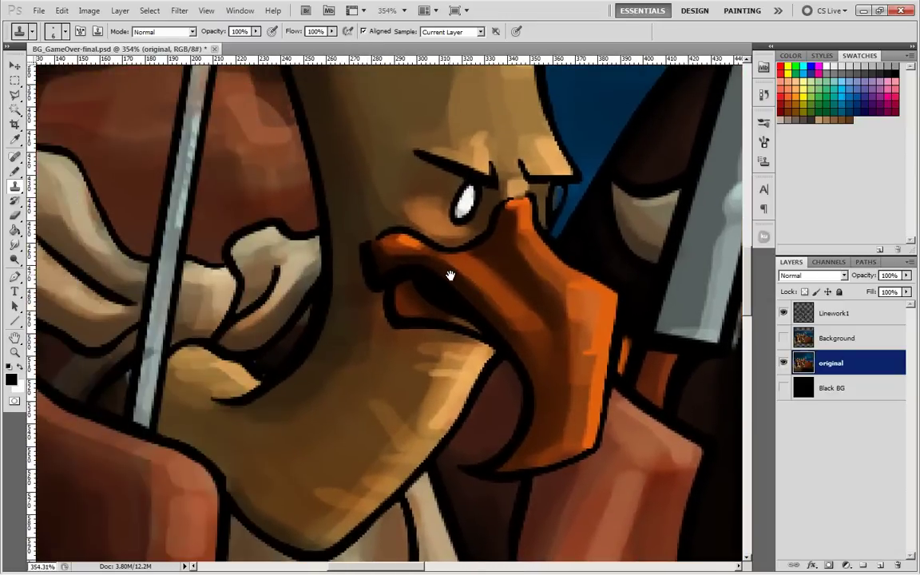
drag(385, 338, 321, 399)
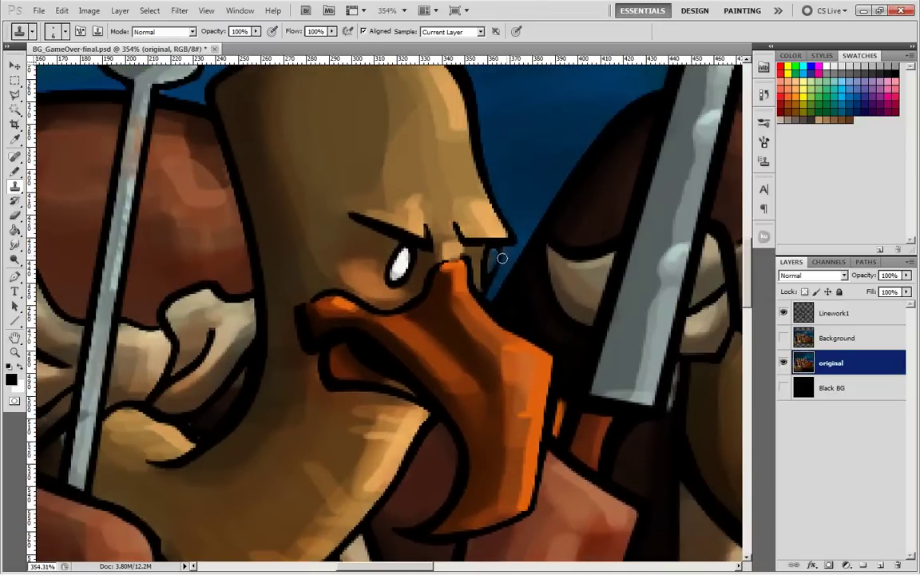
key(x)
key(b)
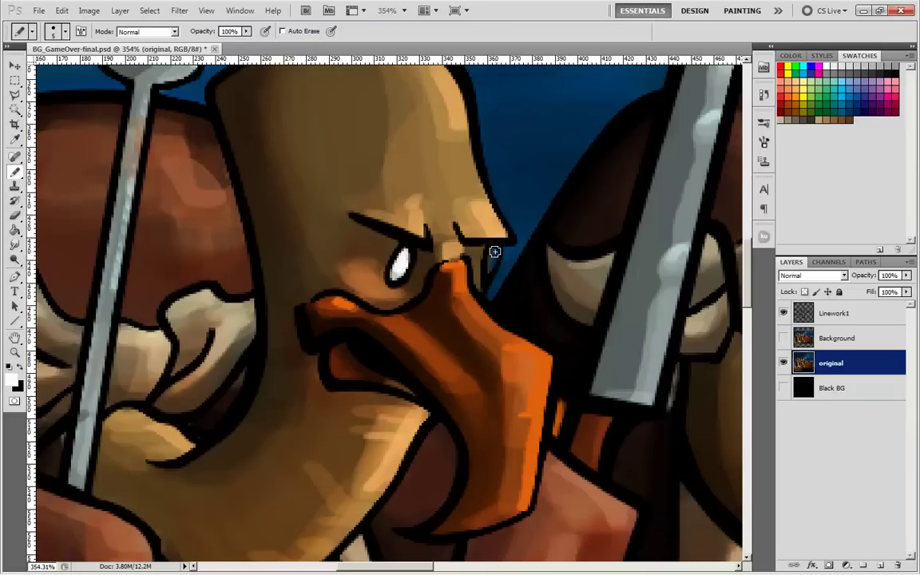
drag(493, 252, 490, 265)
Step: Zoom out to 165% to frame both vultures, then open the File menu
scroll(526, 243, right, 1)
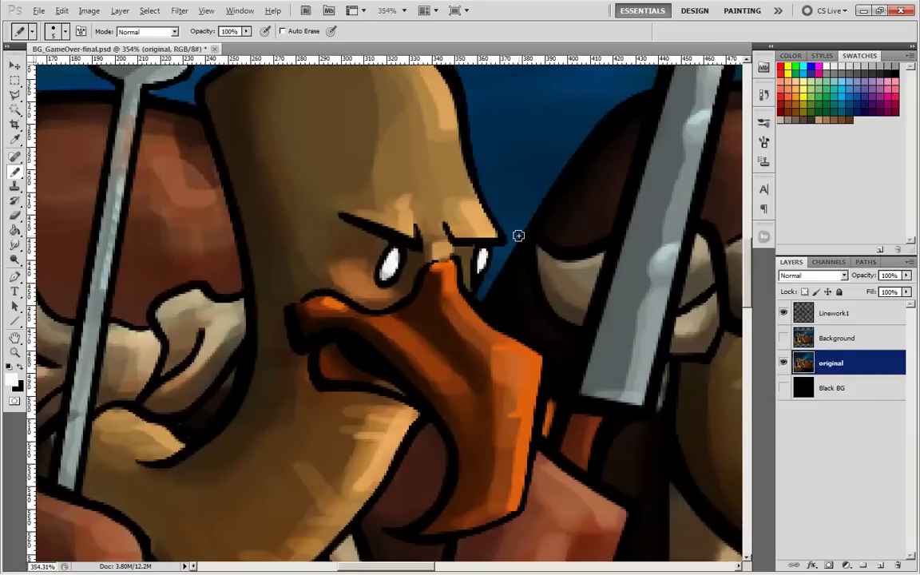
scroll(526, 243, down, 2)
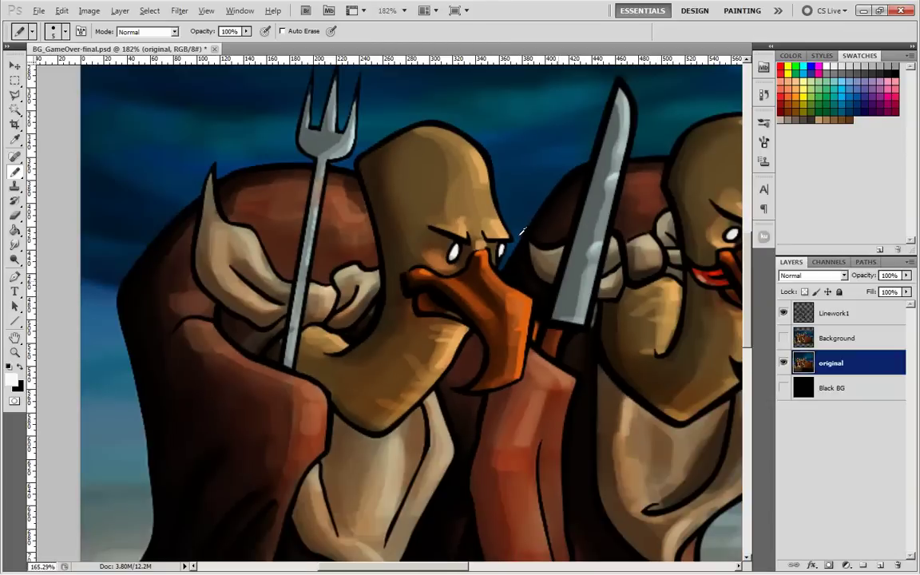
scroll(523, 231, down, 1)
drag(611, 319, 453, 307)
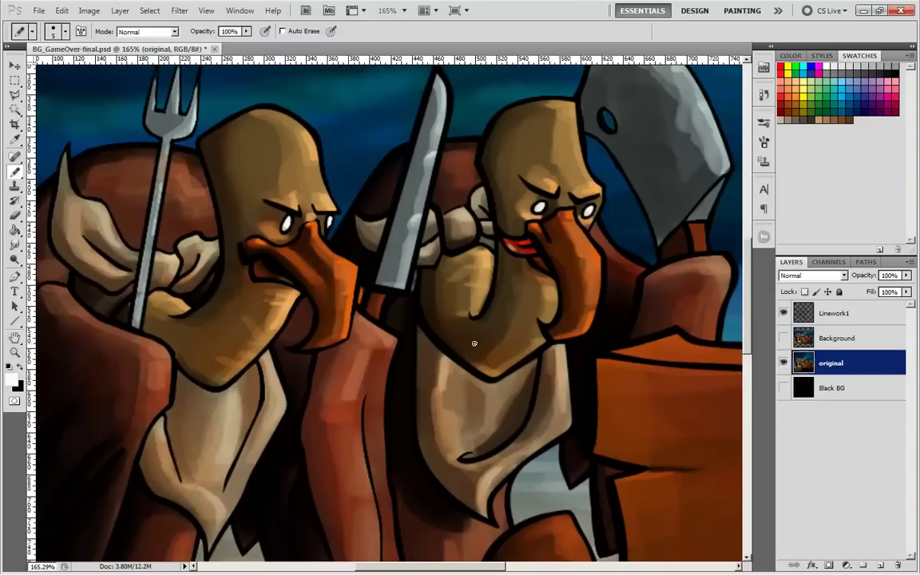
click(88, 10)
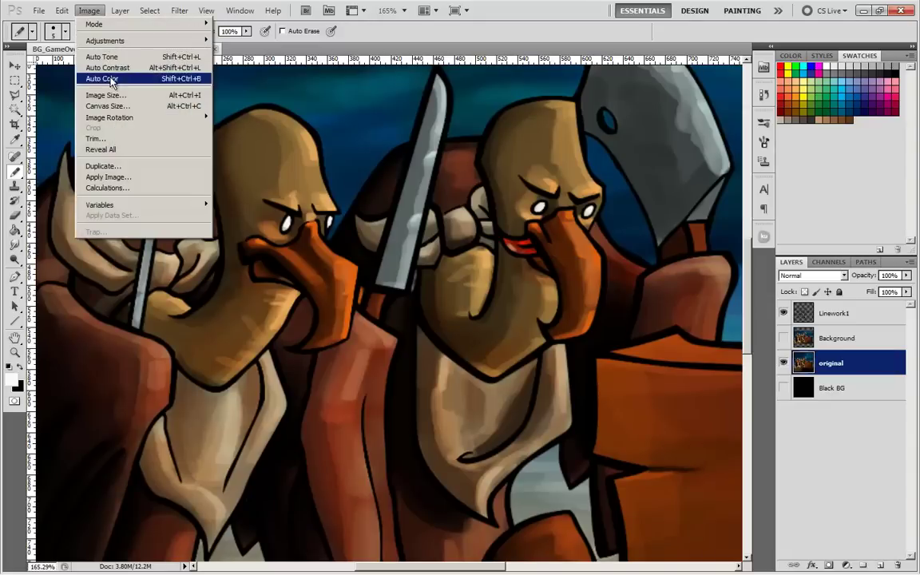
click(856, 372)
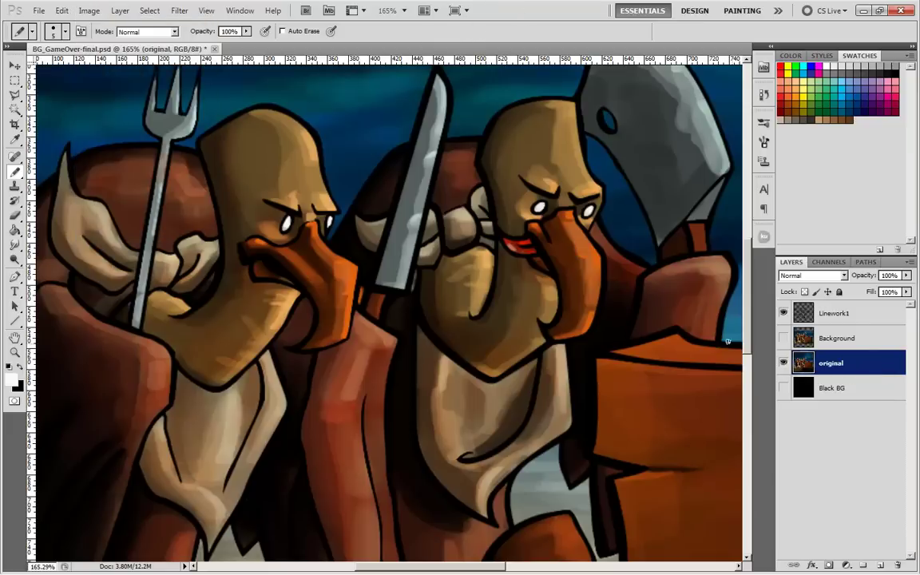
click(39, 11)
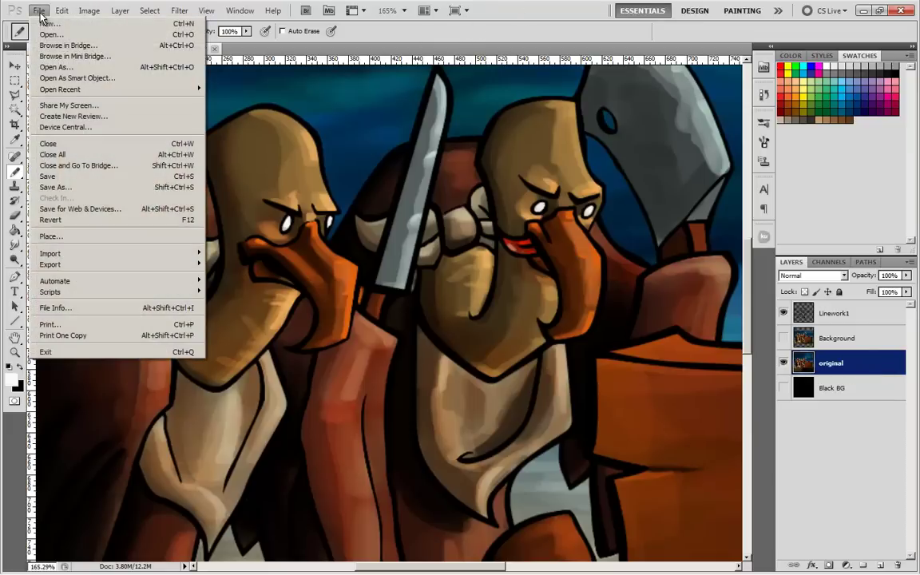
Step: Preview the vulture scene in Save for Web & Devices as transparent PNG-24, 1152×1152 px
click(108, 209)
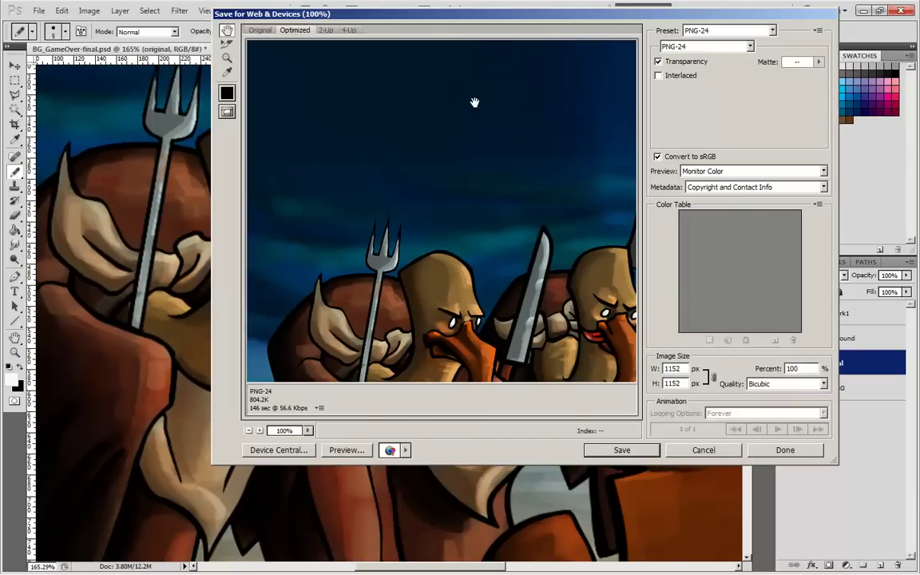
drag(505, 137, 448, 74)
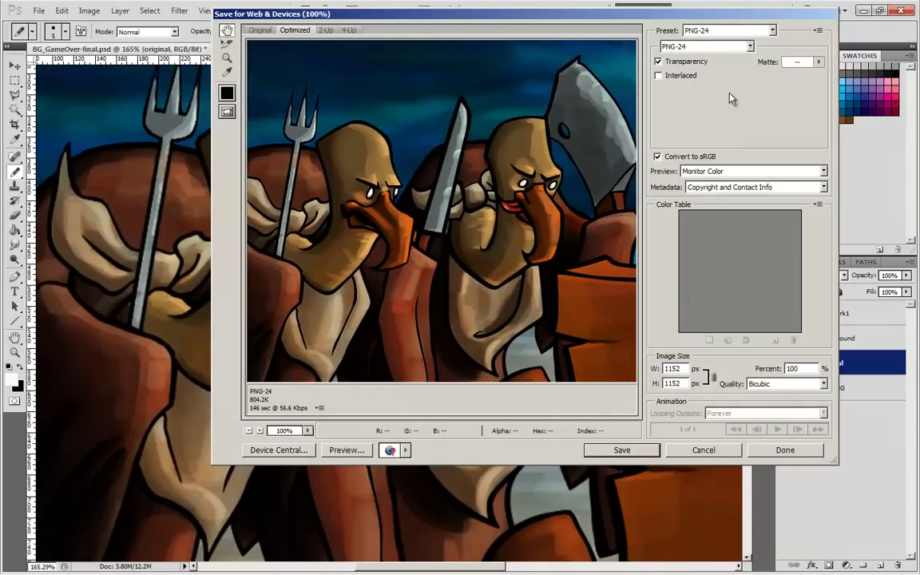
Step: Cancel the export, hide the original colour layer, and select Linework1 as the only visible layer
click(702, 451)
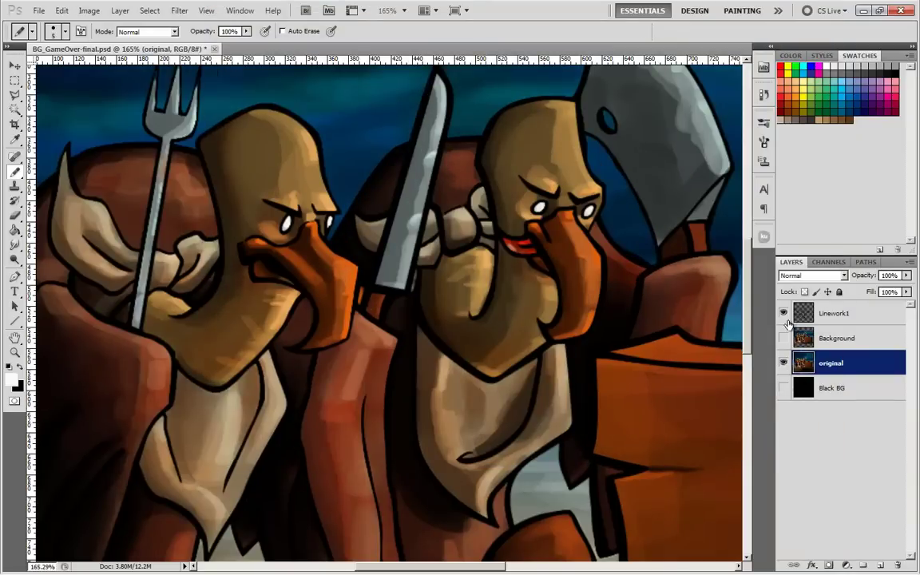
click(784, 314)
click(783, 314)
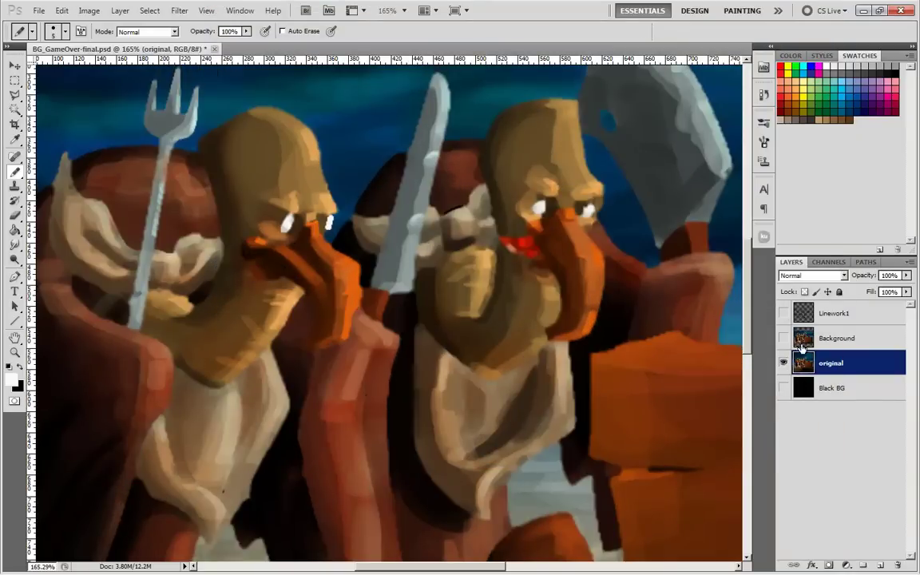
click(783, 364)
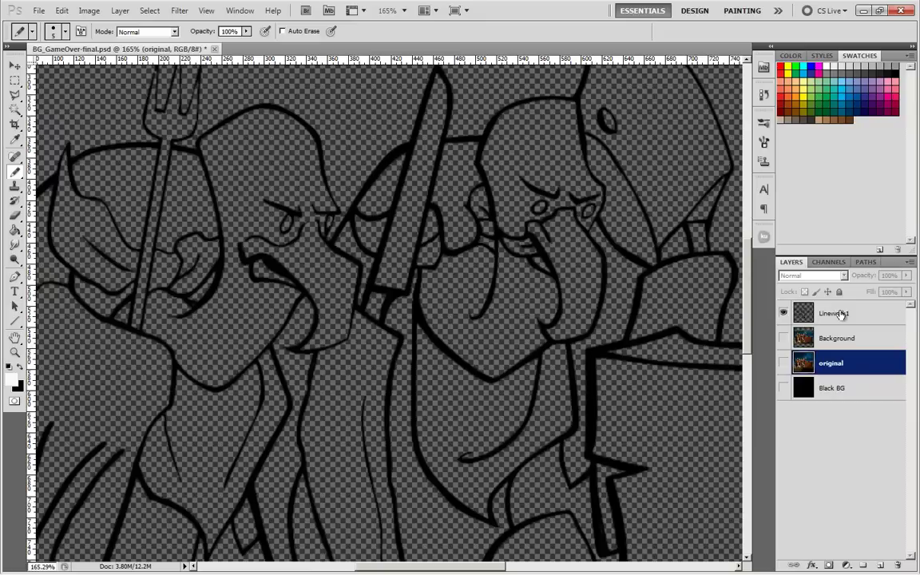
click(806, 316)
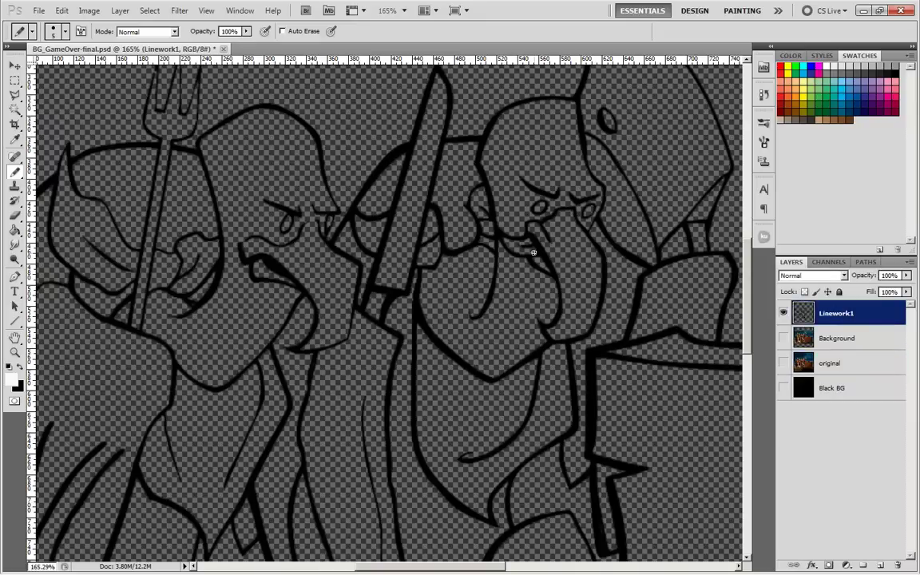